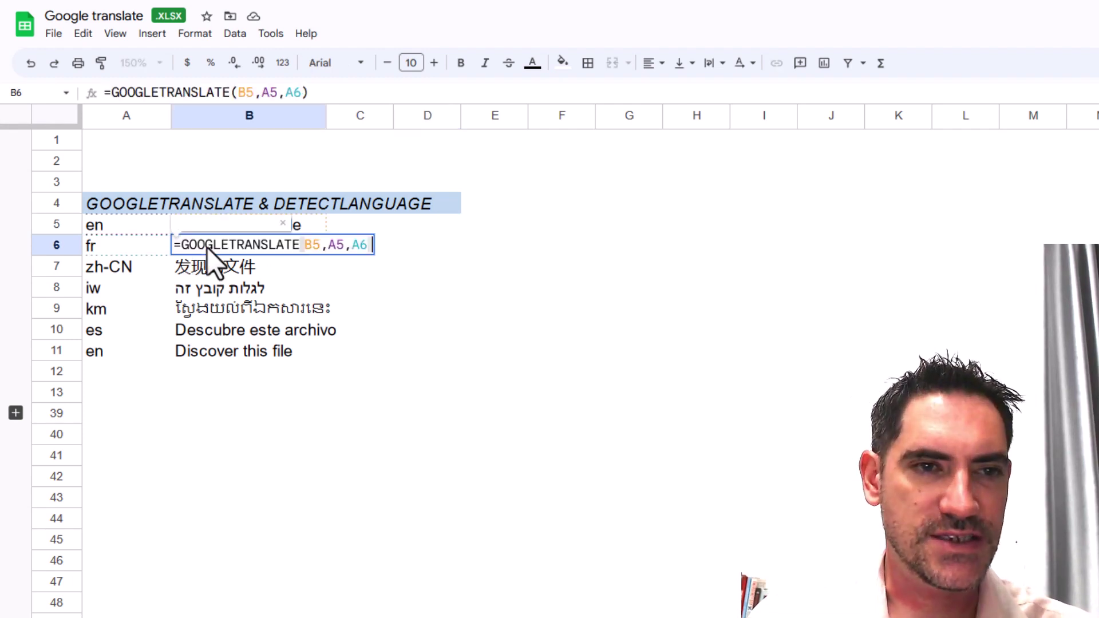
Review the existing translation formulas in B6 and B11 and the English phrase in B5
{"action": "key", "text": "Escape"}
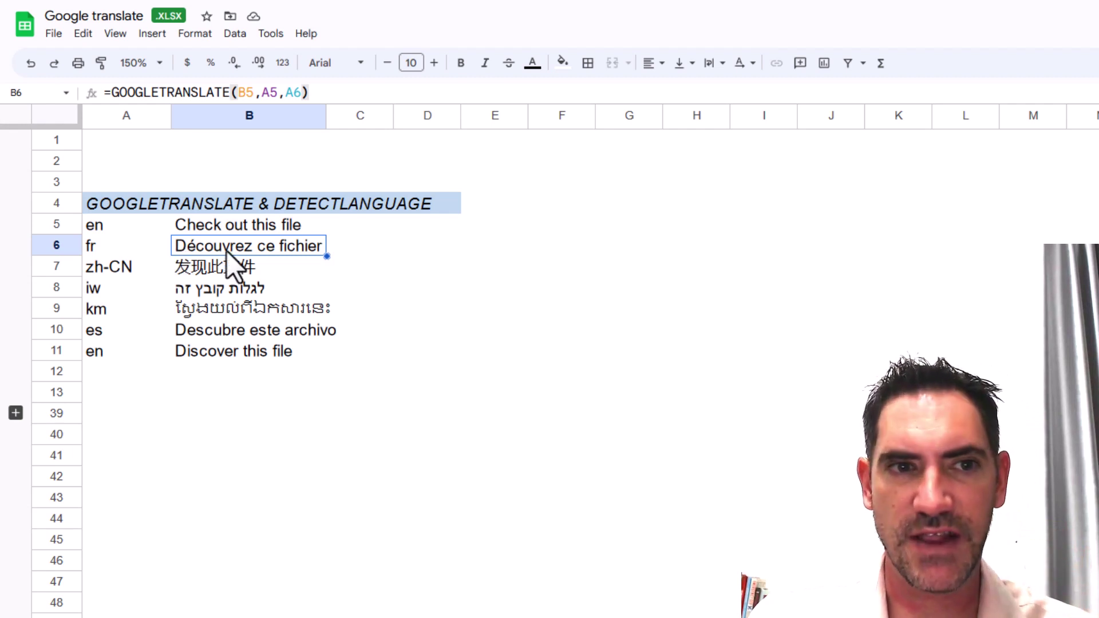
{"action": "left_click", "coordinate": [246, 356]}
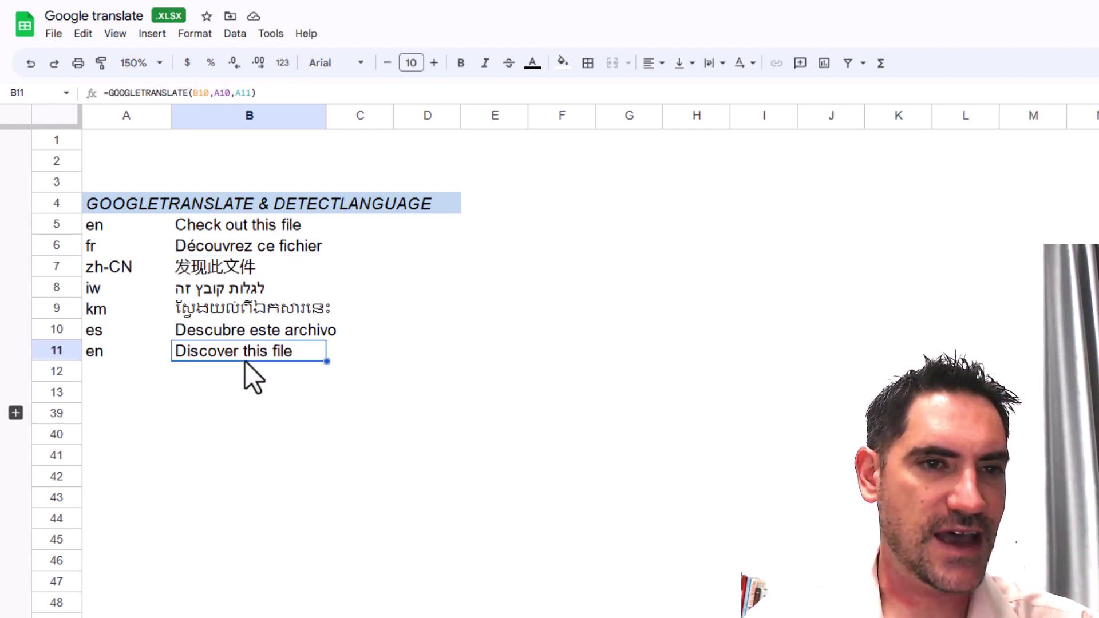
{"action": "left_click", "coordinate": [262, 225], "text": "ctrl"}
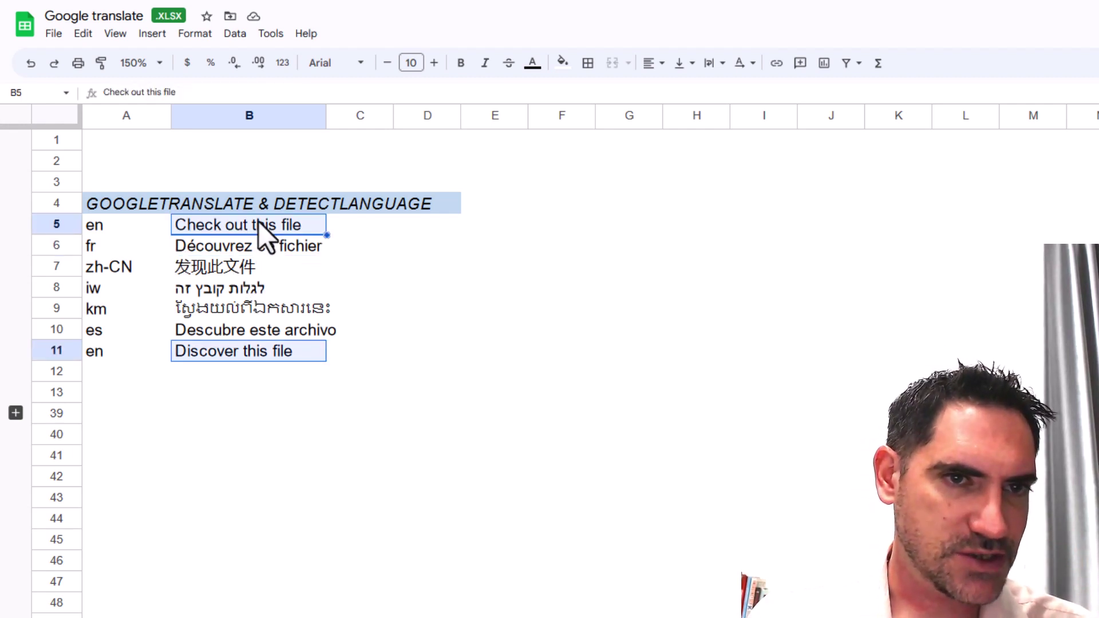
{"action": "left_click", "coordinate": [281, 355]}
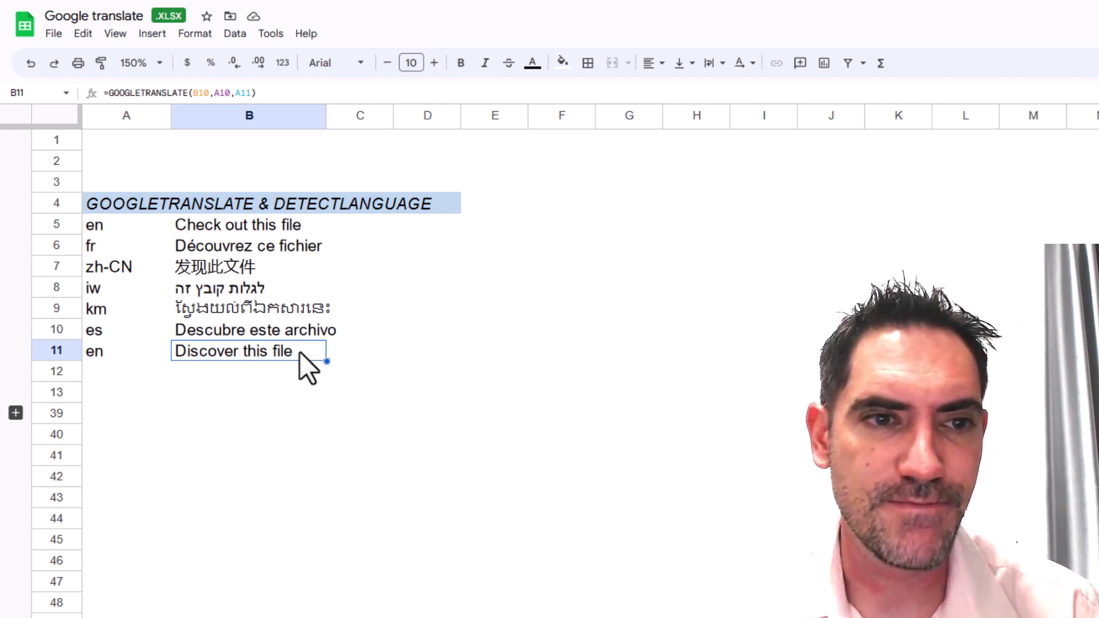
Enter =GOOGLETRANSLATE(B5,A5,A6) in E5
{"action": "left_click", "coordinate": [496, 227]}
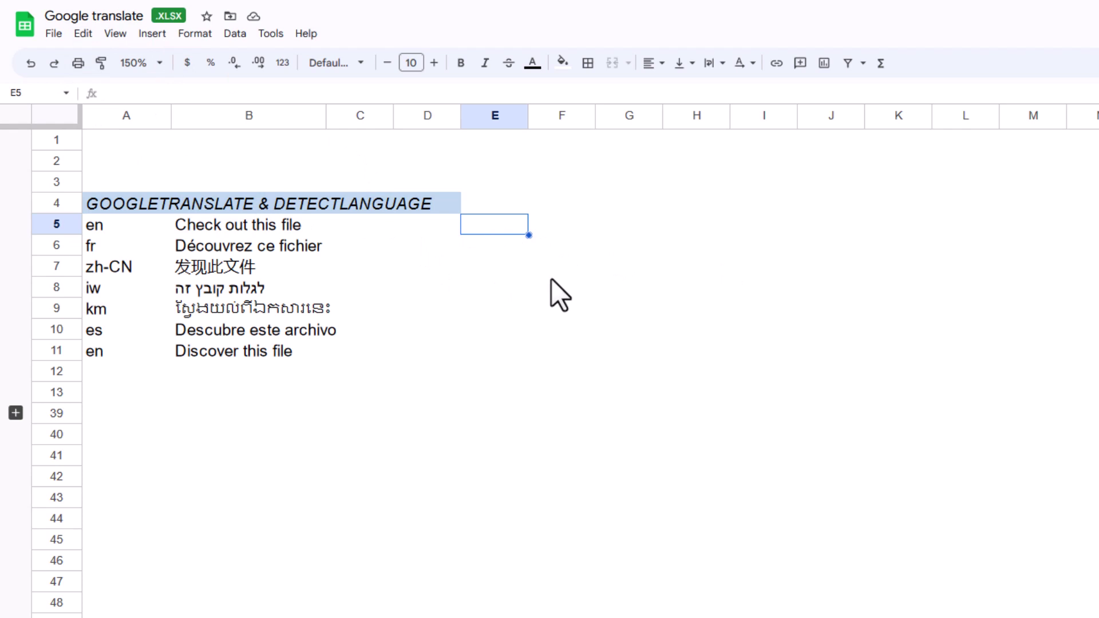
{"action": "key", "text": "Right"}
{"action": "key", "text": "Left"}
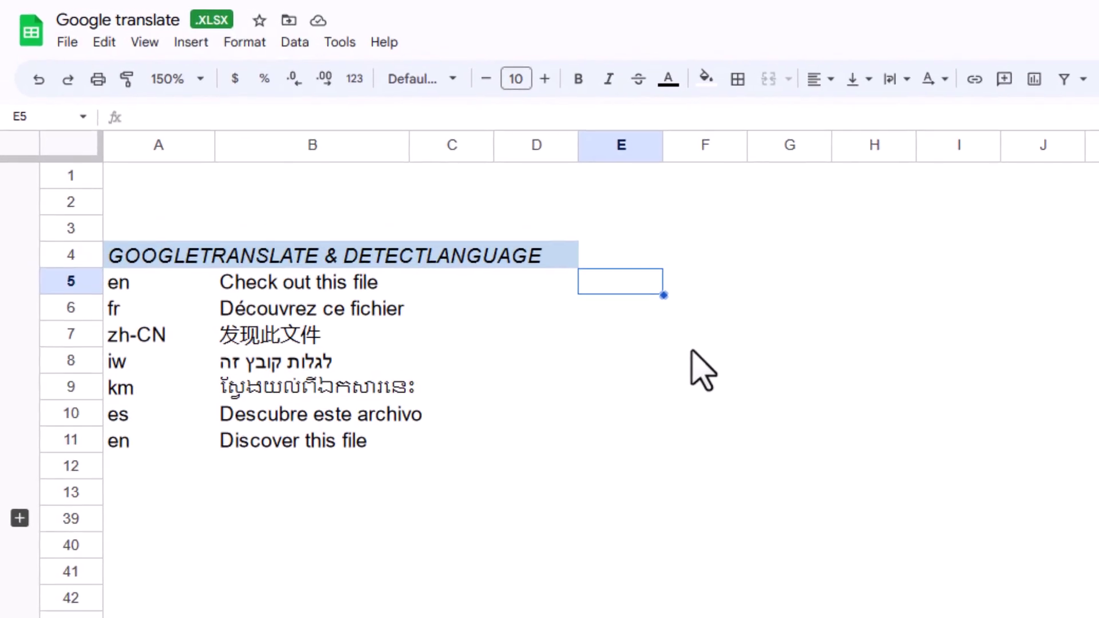
{"action": "type", "text": "=goog"}
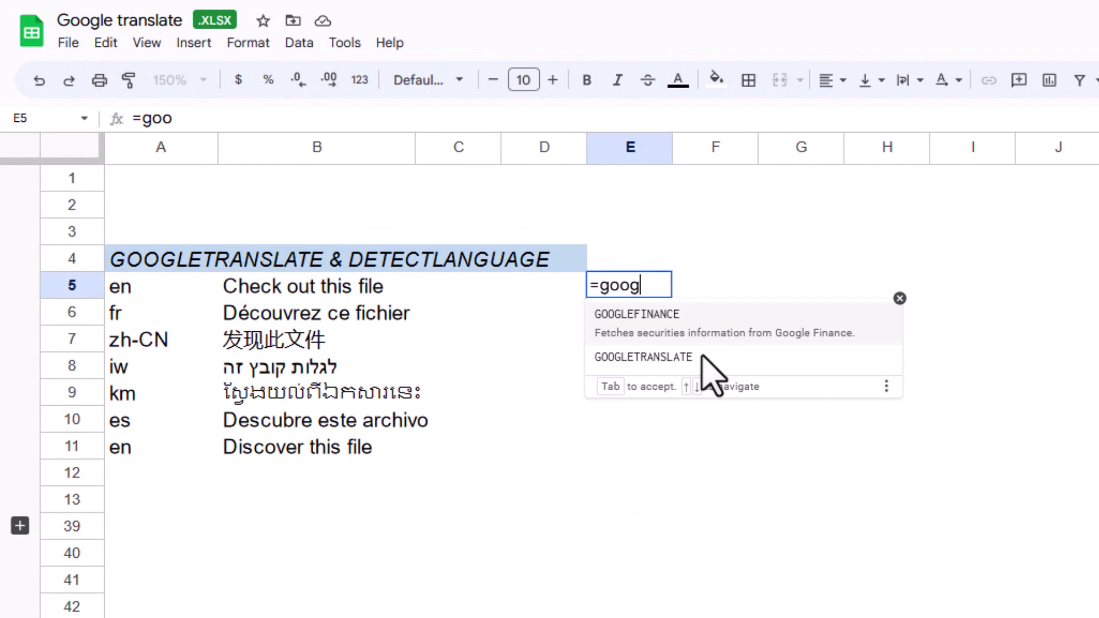
{"action": "left_click", "coordinate": [704, 356]}
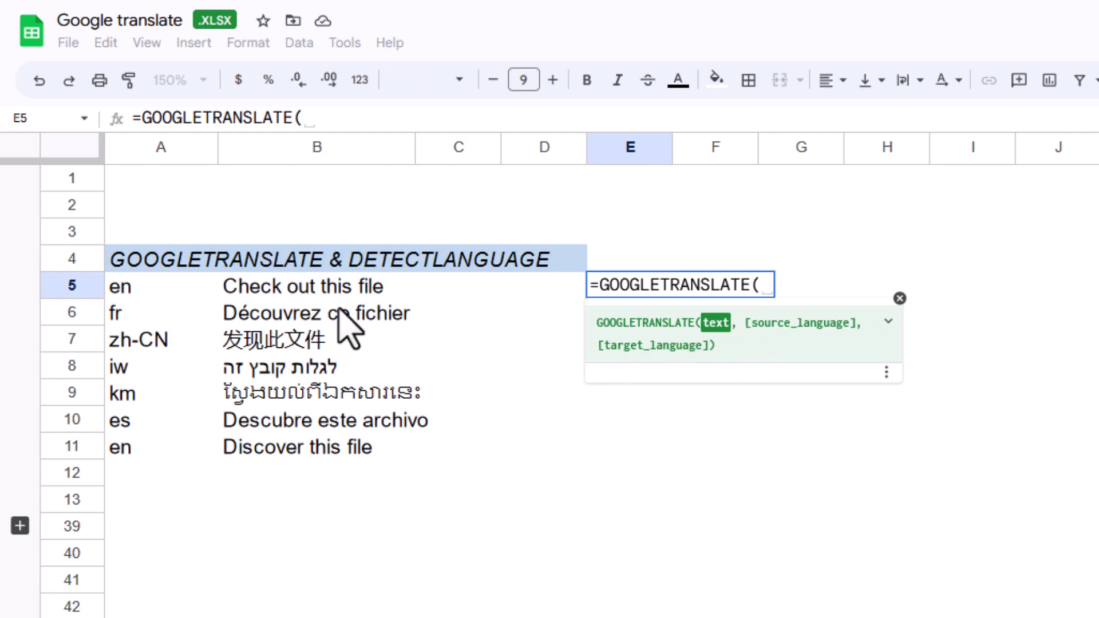
{"action": "left_click", "coordinate": [255, 289]}
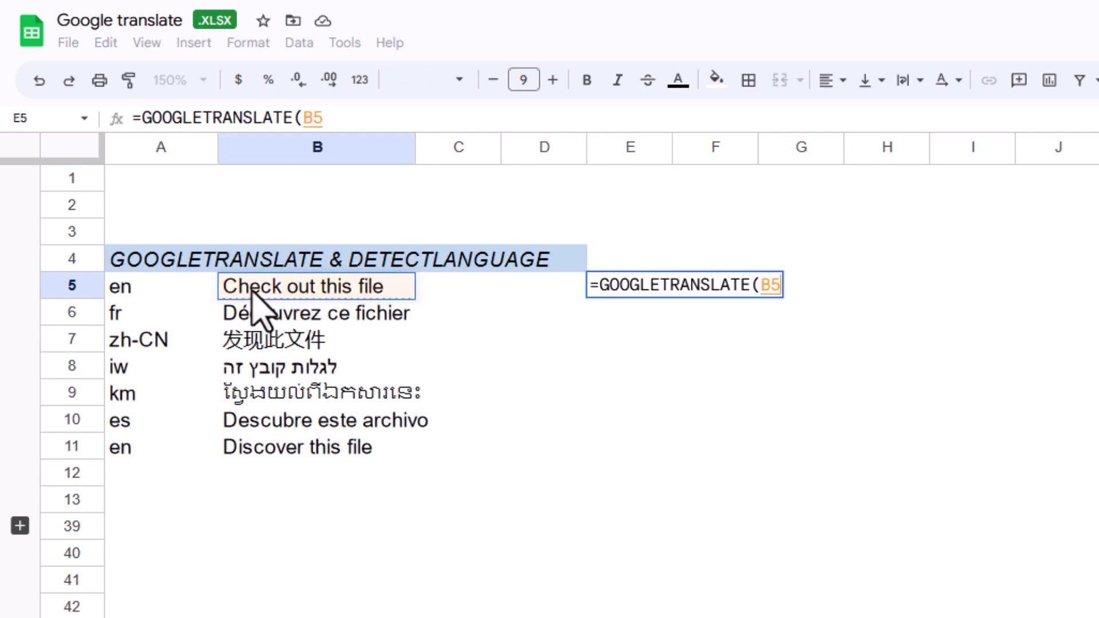
{"action": "type", "text": ","}
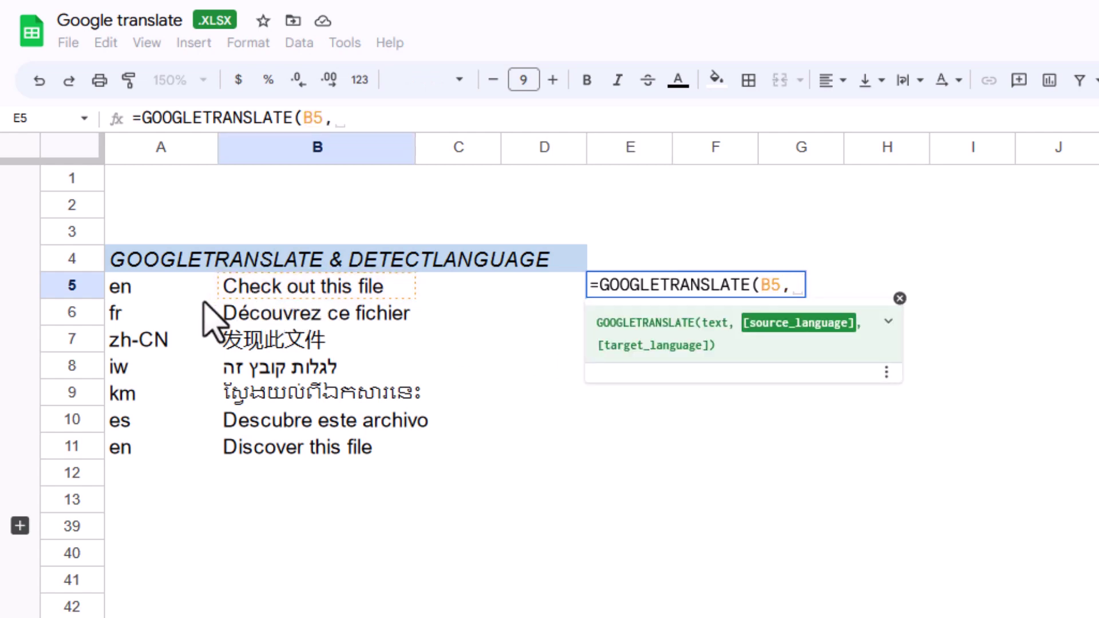
{"action": "left_click", "coordinate": [141, 289]}
{"action": "type", "text": ","}
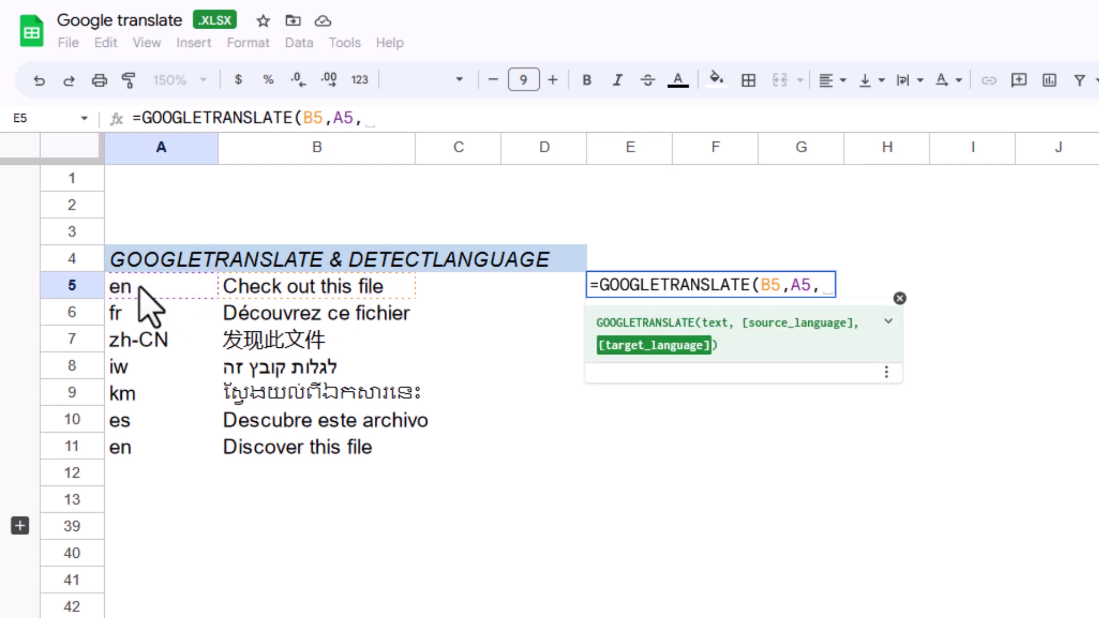
{"action": "left_click", "coordinate": [136, 313]}
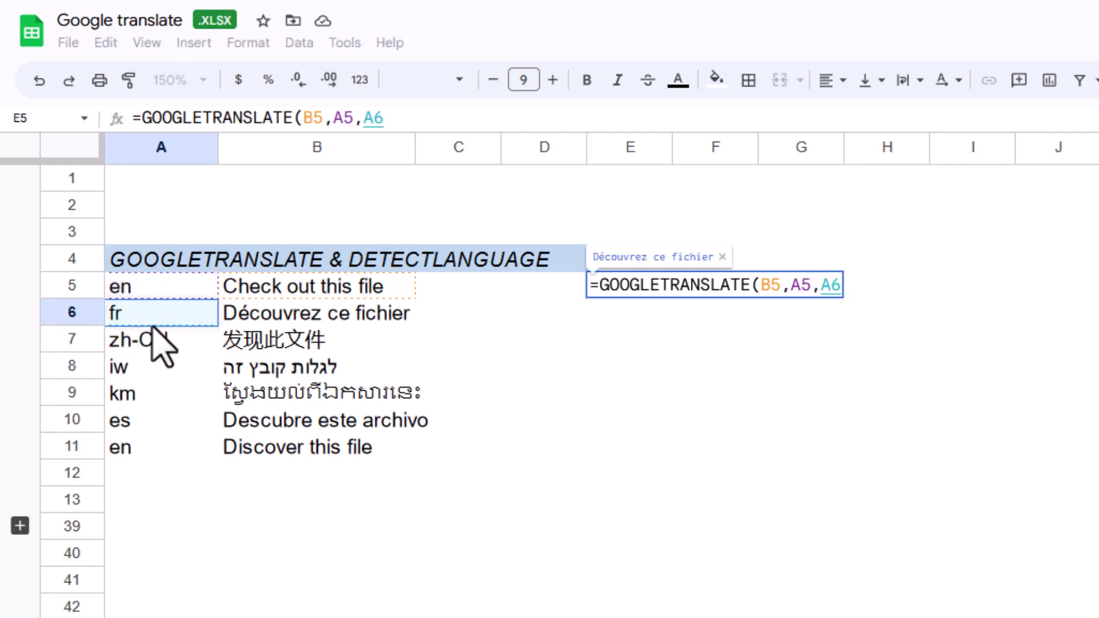
{"action": "type", "text": ")"}
{"action": "key", "text": "Return"}
Fill the E5 formula down to E10 and check the formulas in E6, B8 and B9
{"action": "key", "text": "Up"}
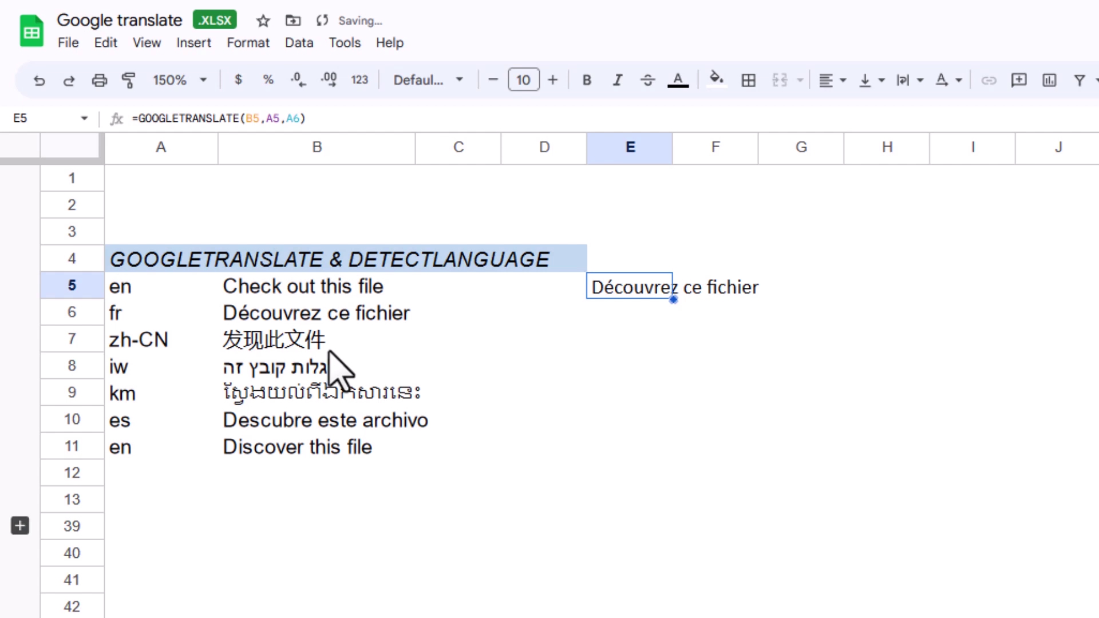
{"action": "left_click_drag", "start_coordinate": [673, 299], "coordinate": [636, 431]}
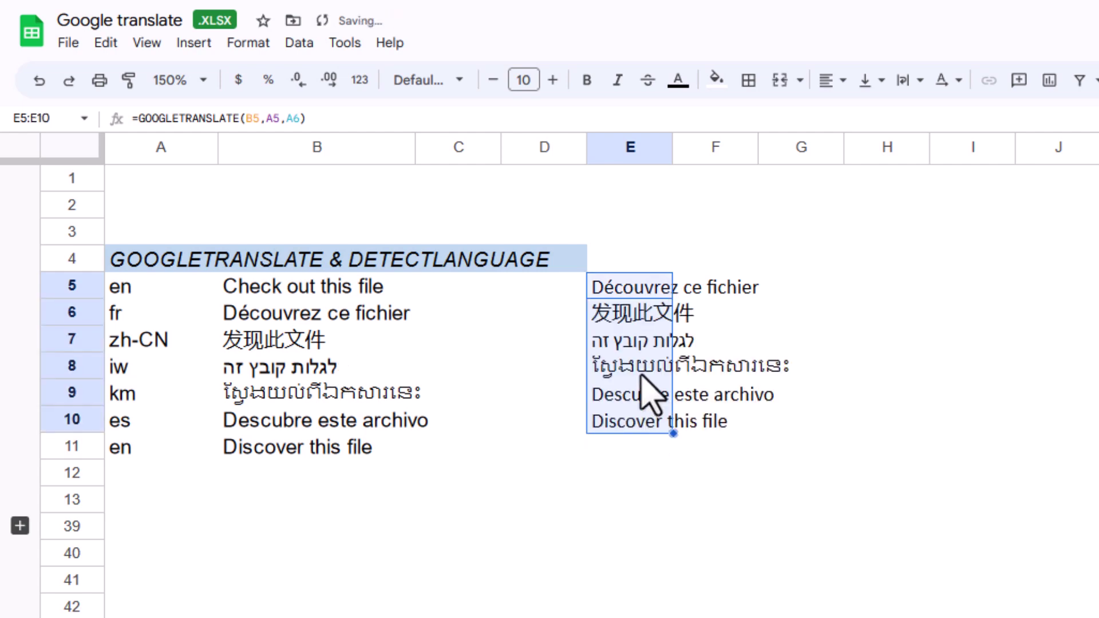
{"action": "left_click", "coordinate": [625, 319]}
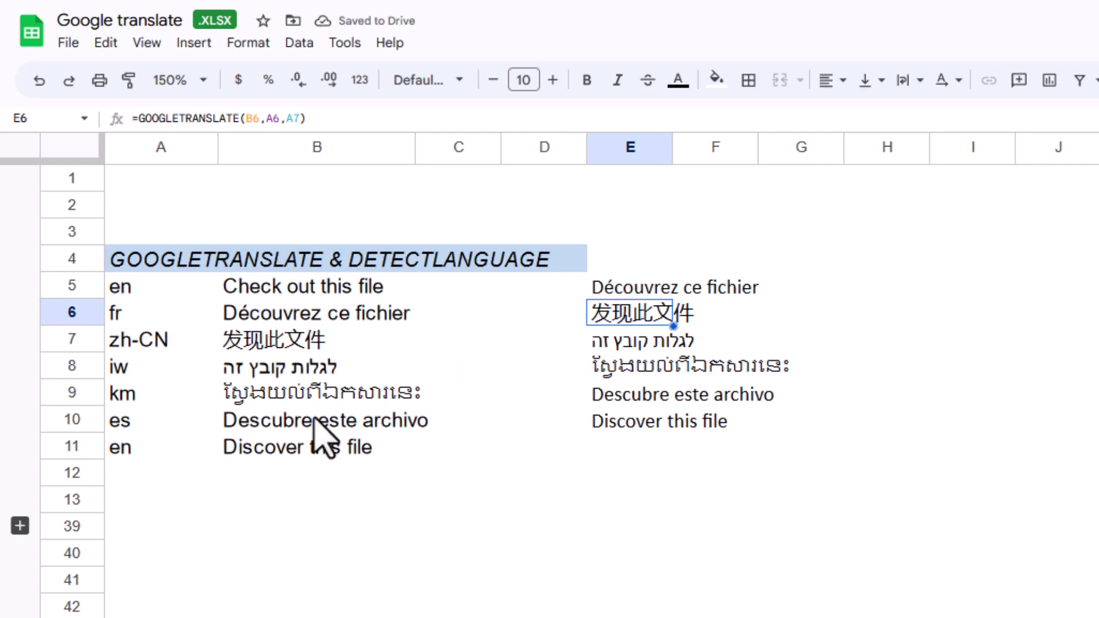
{"action": "left_click", "coordinate": [280, 371]}
{"action": "left_click", "coordinate": [295, 393]}
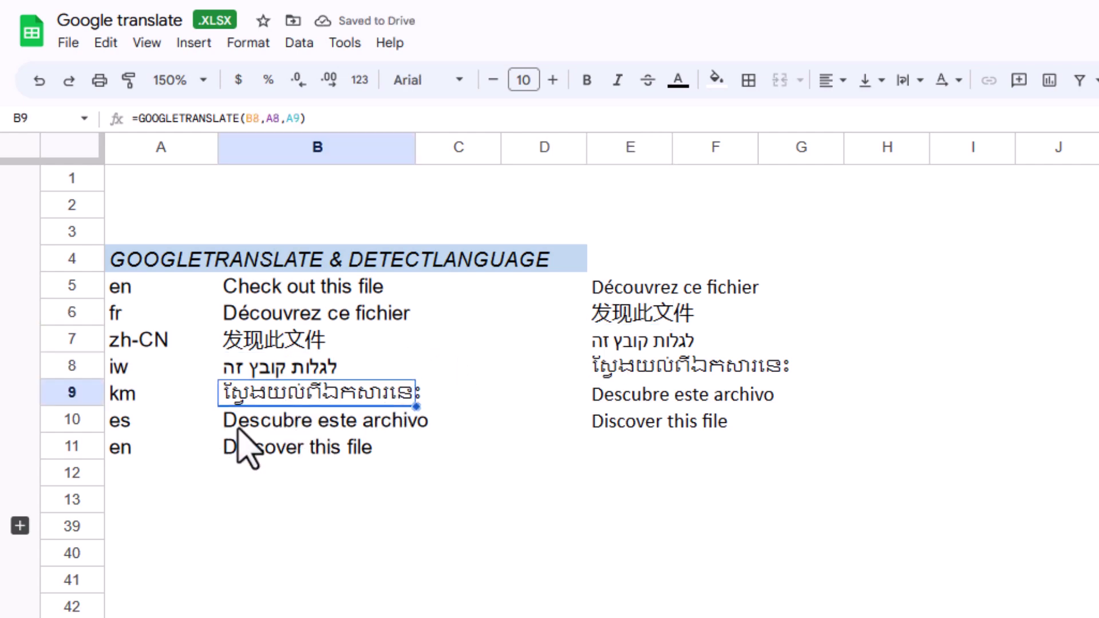
Change A10's language code from es to nl
{"action": "left_click", "coordinate": [168, 423]}
{"action": "key", "text": "Delete"}
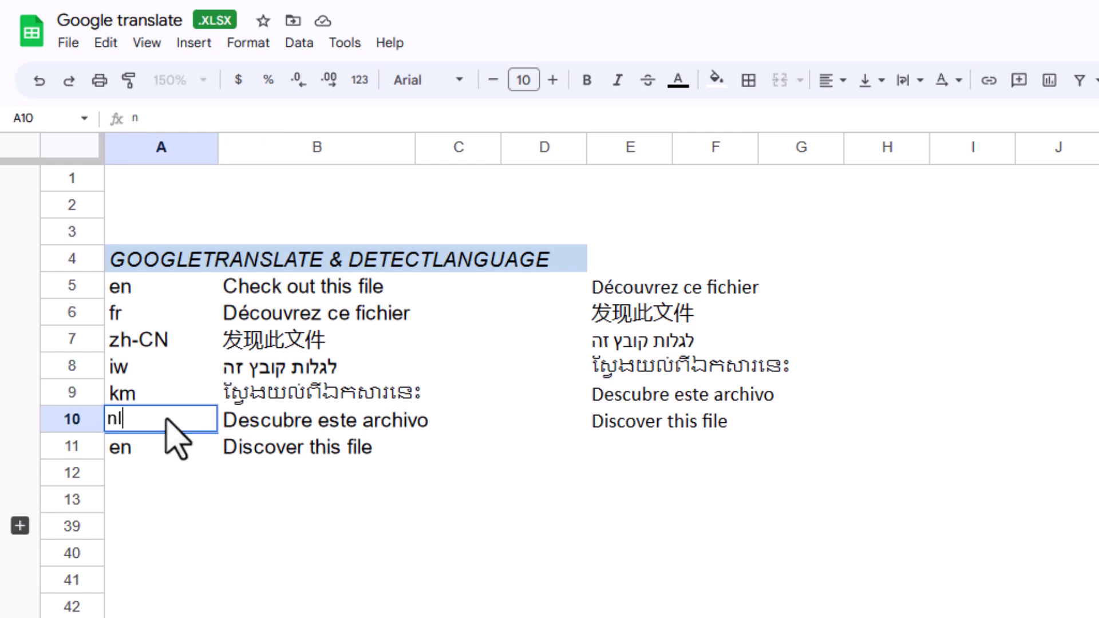
{"action": "type", "text": "nl"}
{"action": "key", "text": "Return"}
Cut the E5:E10 translation results, paste them starting at E6, and check E6's references
{"action": "key", "text": "Up"}
{"action": "key", "text": "Right"}
{"action": "key", "text": "Right"}
{"action": "key", "text": "Right"}
{"action": "key", "text": "Right"}
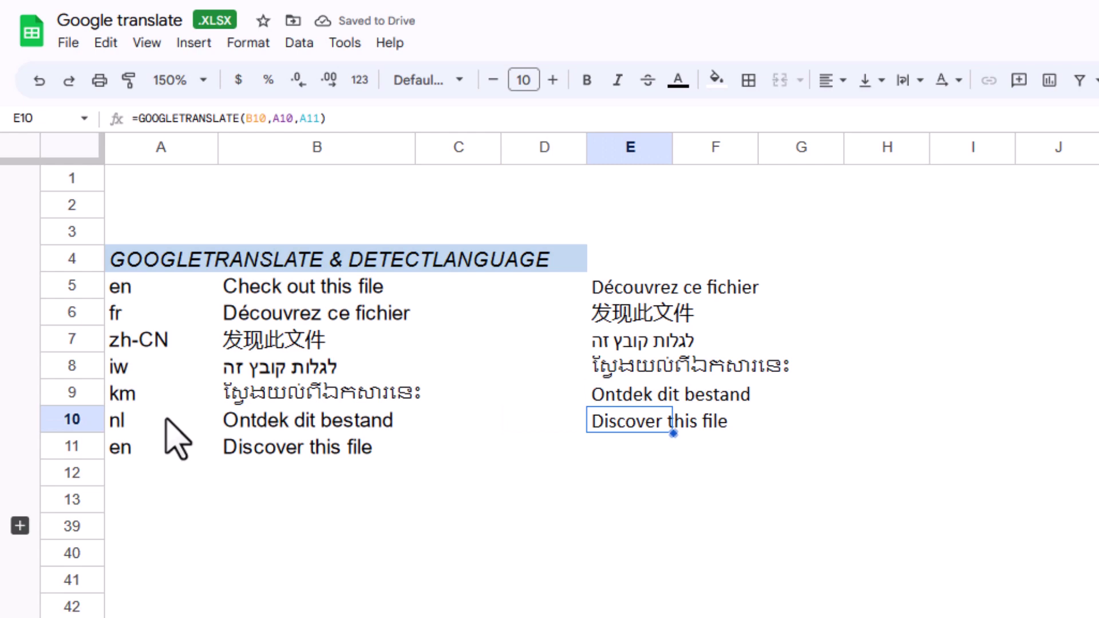
{"action": "key", "text": "Up"}
{"action": "key", "text": "Up"}
{"action": "key", "text": "Up"}
{"action": "key", "text": "Up"}
{"action": "key", "text": "Up"}
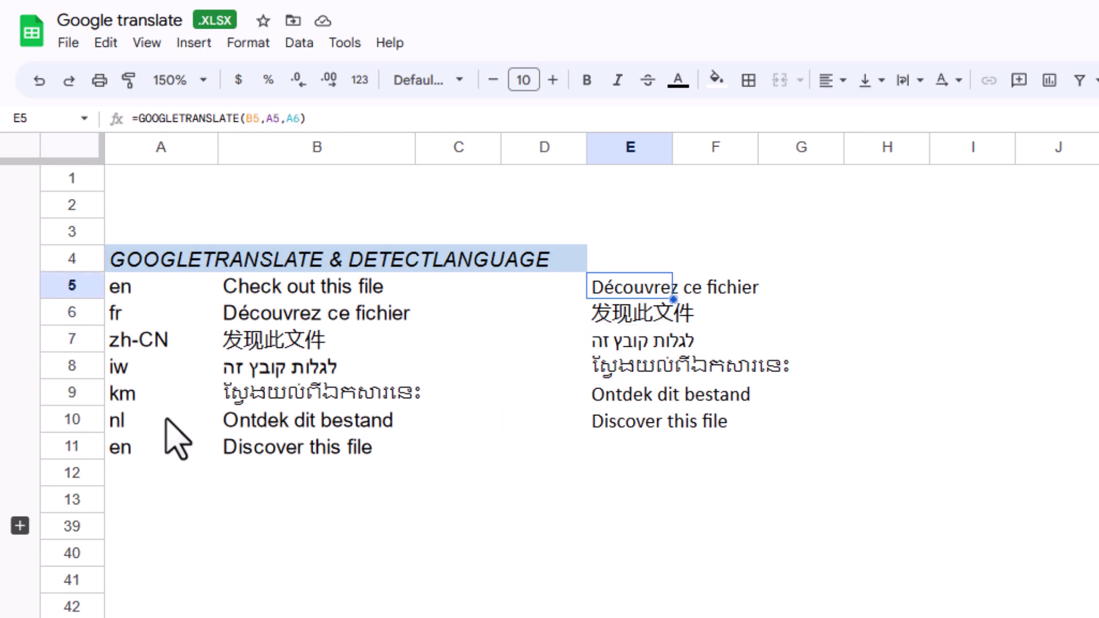
{"action": "key", "text": "ctrl+shift+Down"}
{"action": "key", "text": "ctrl+x"}
{"action": "key", "text": "Down"}
{"action": "key", "text": "ctrl+v"}
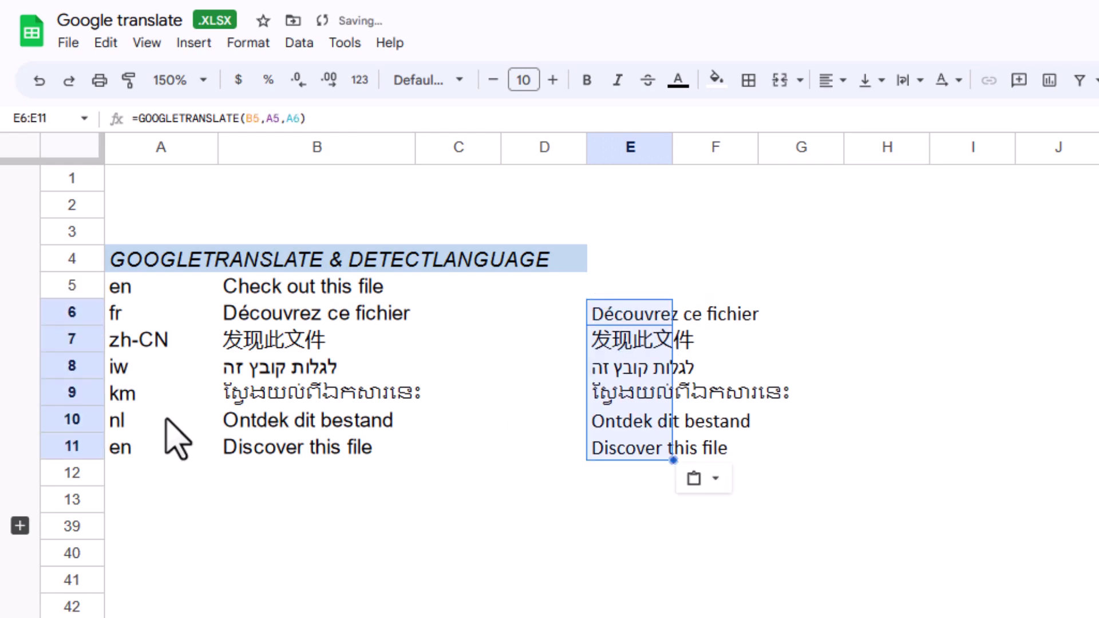
{"action": "key", "text": "Right"}
{"action": "key", "text": "Right"}
{"action": "key", "text": "Left"}
{"action": "key", "text": "Left"}
{"action": "key", "text": "Return"}
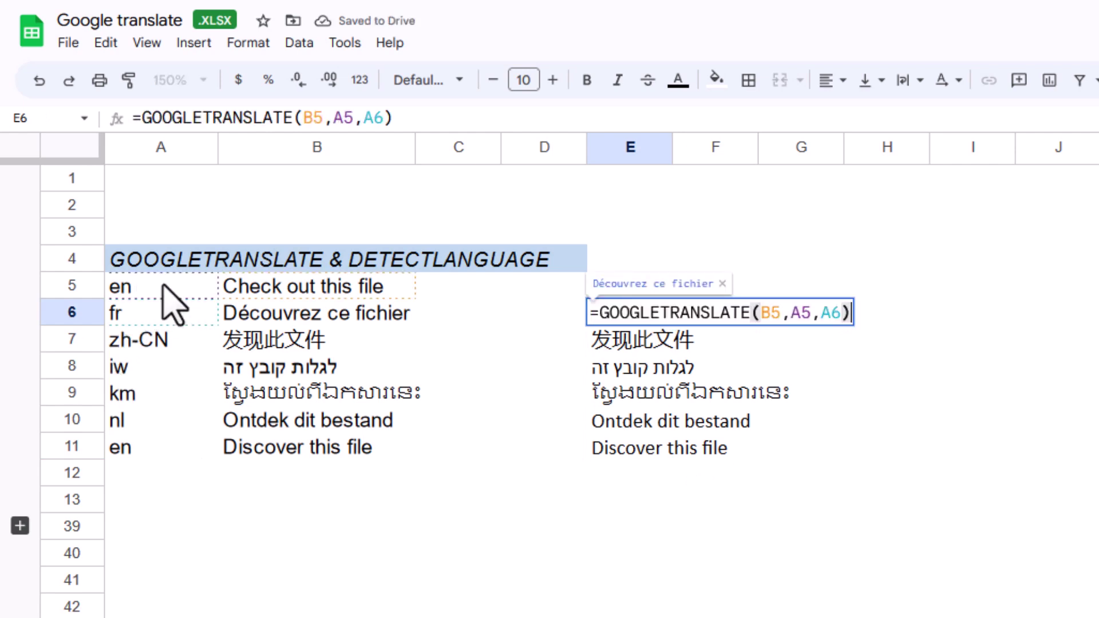
{"action": "key", "text": "Escape"}
Enter =GOOGLETRANSLATE(B5,DETECTLANGUAGE(B5),A6) in H6
{"action": "left_click", "coordinate": [893, 313]}
{"action": "type", "text": "=goo"}
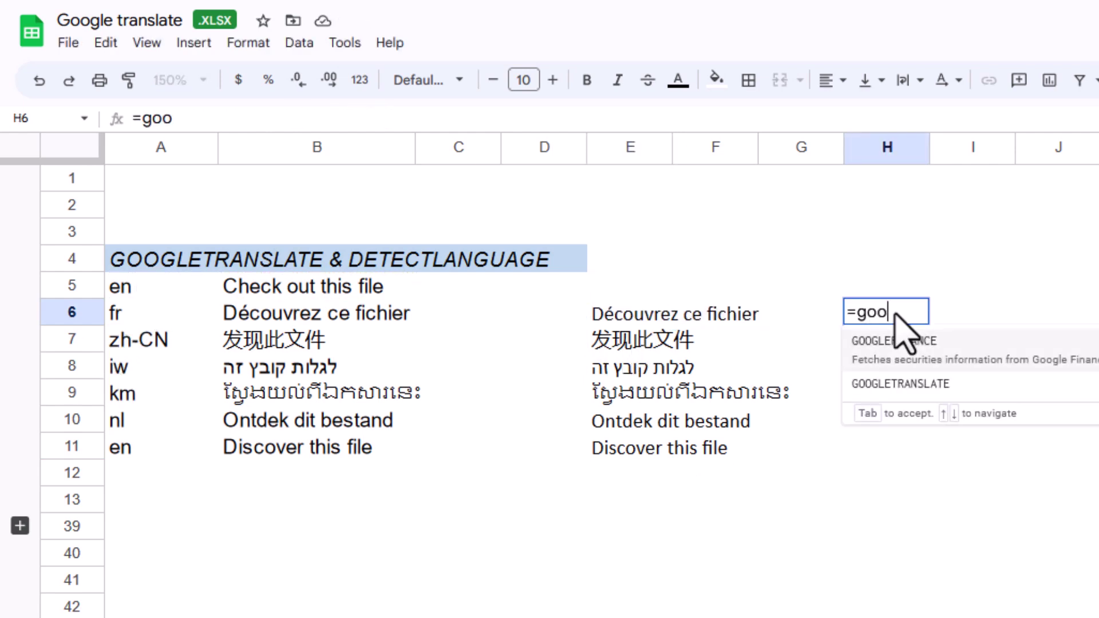
{"action": "key", "text": "Down"}
{"action": "key", "text": "Tab"}
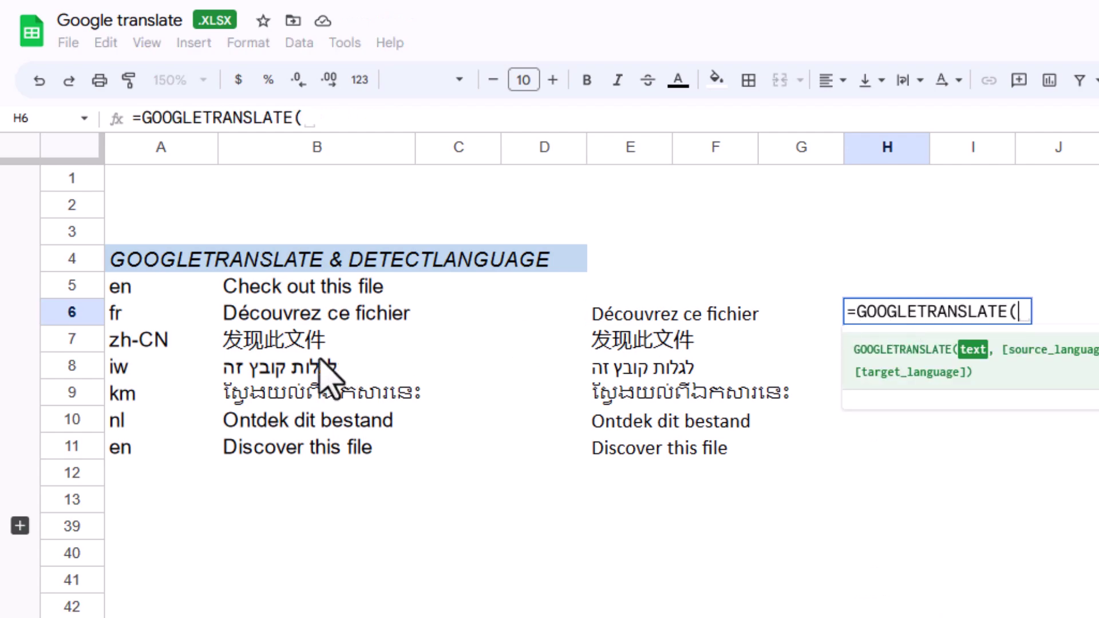
{"action": "left_click", "coordinate": [297, 291]}
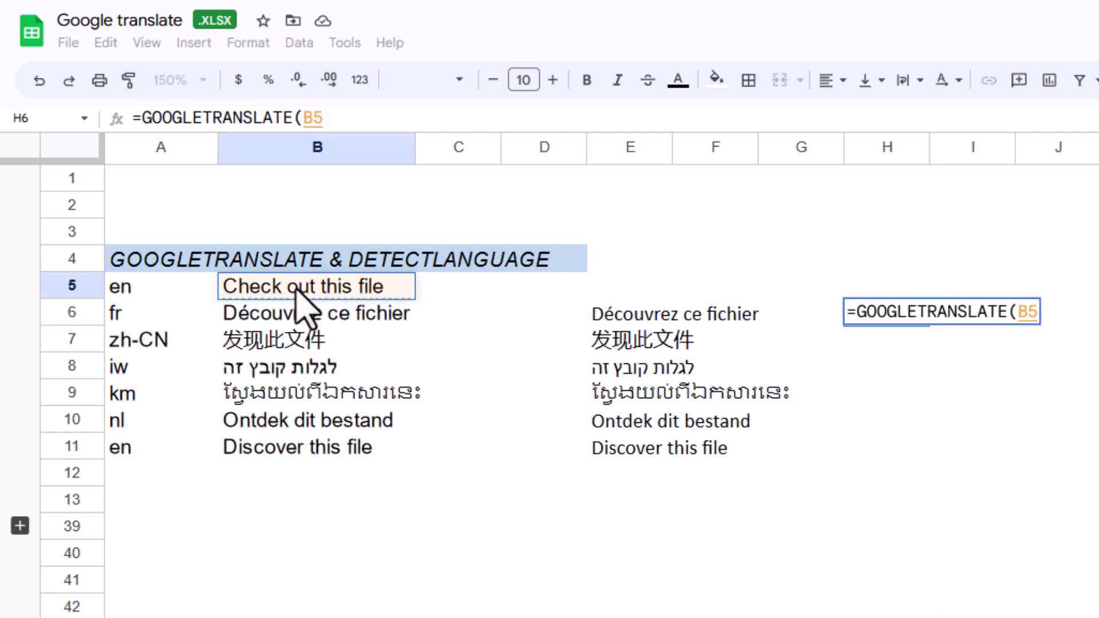
{"action": "type", "text": ",dete"}
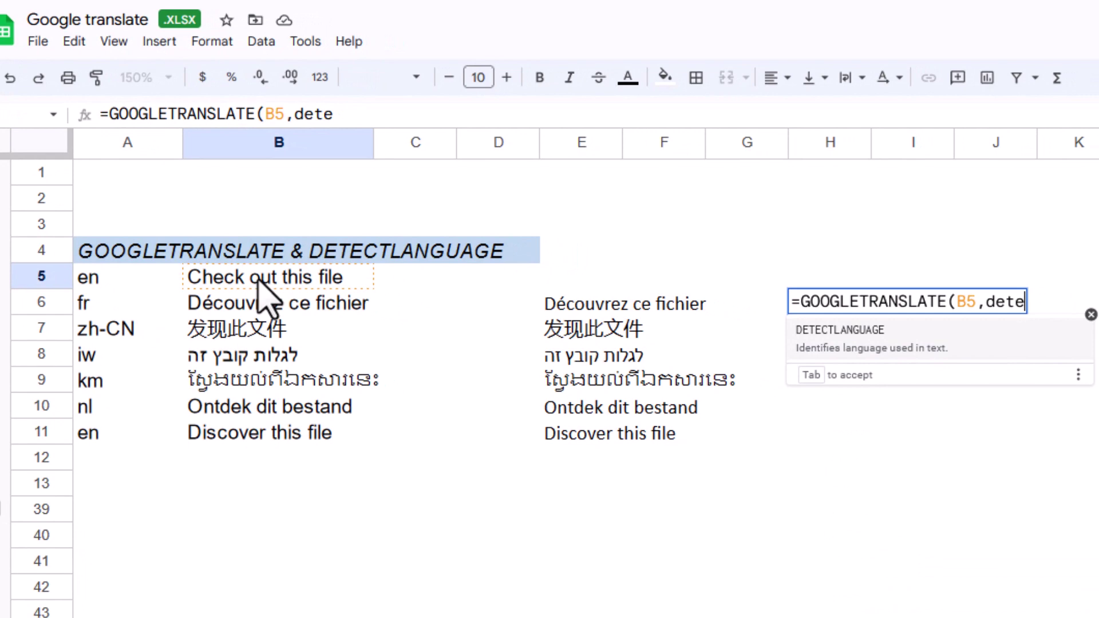
{"action": "key", "text": "Tab"}
{"action": "left_click", "coordinate": [221, 257]}
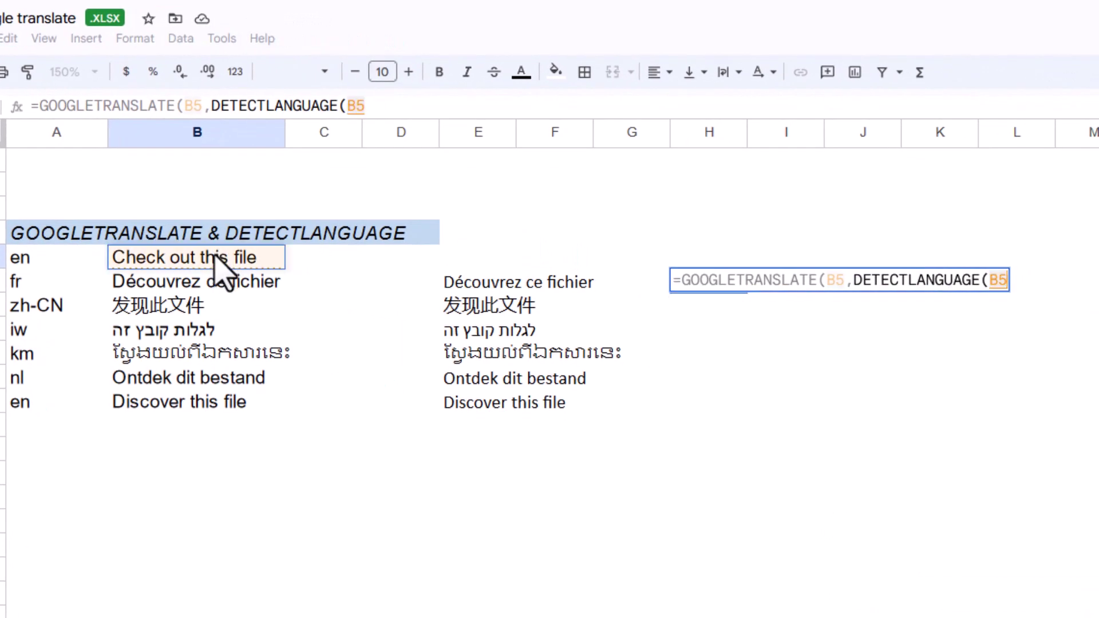
{"action": "type", "text": ")"}
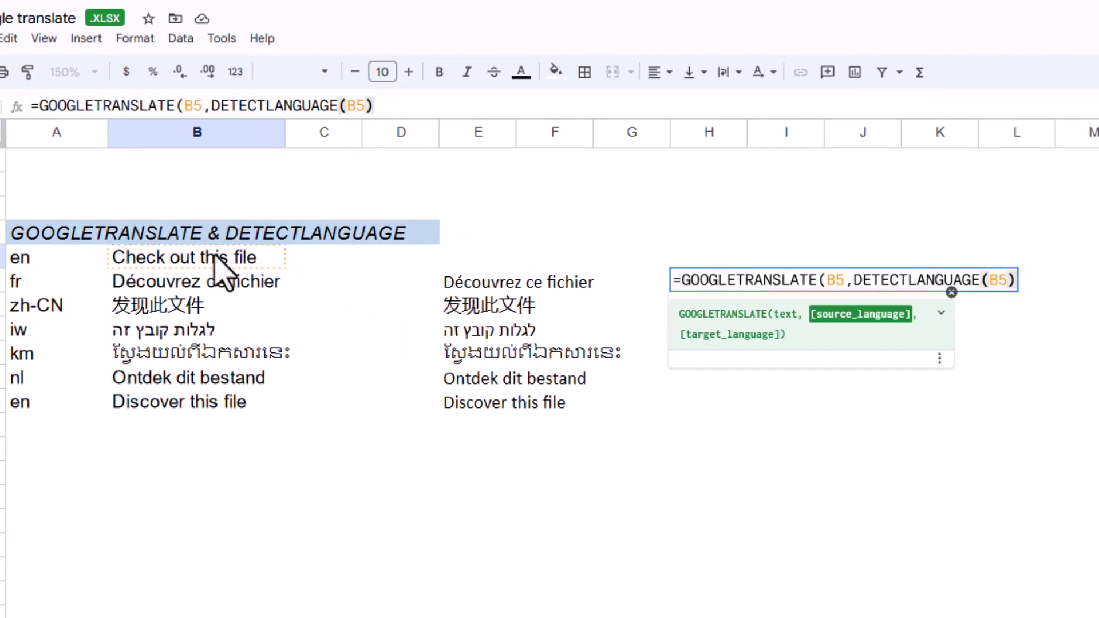
{"action": "type", "text": ","}
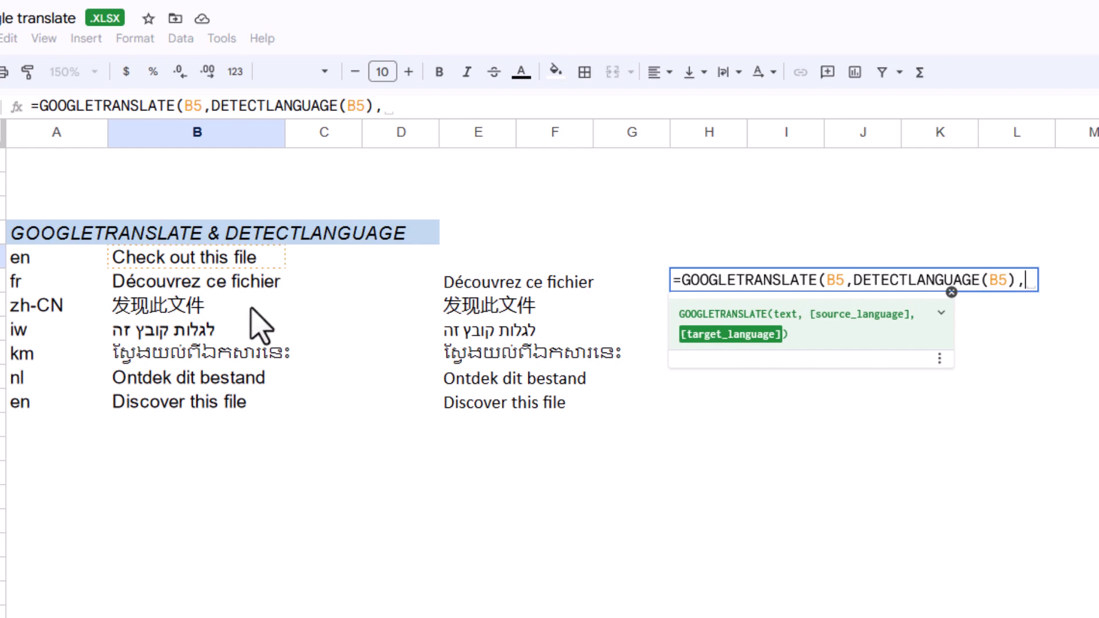
{"action": "left_click", "coordinate": [33, 285]}
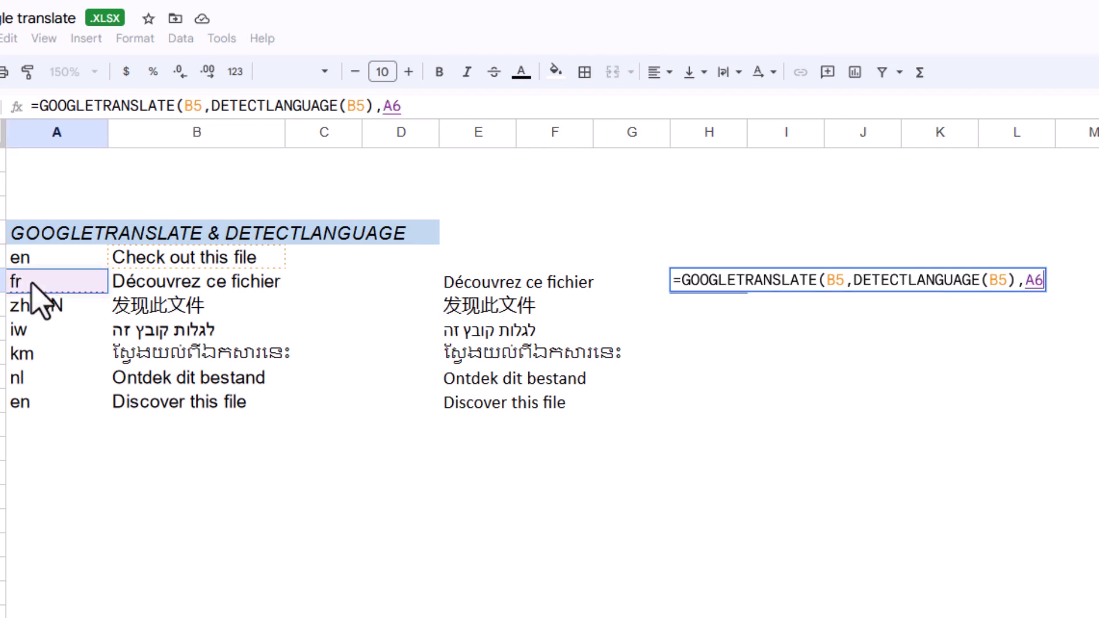
{"action": "type", "text": ")"}
{"action": "key", "text": "Return"}
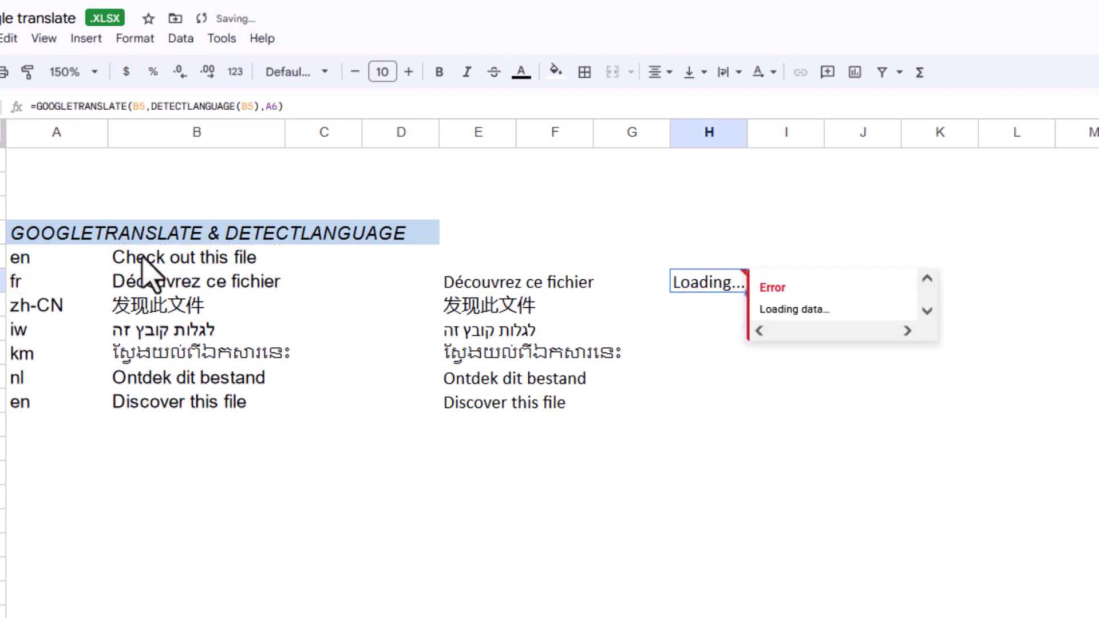
Fill the H6 formula down to H15
{"action": "left_click", "coordinate": [725, 349]}
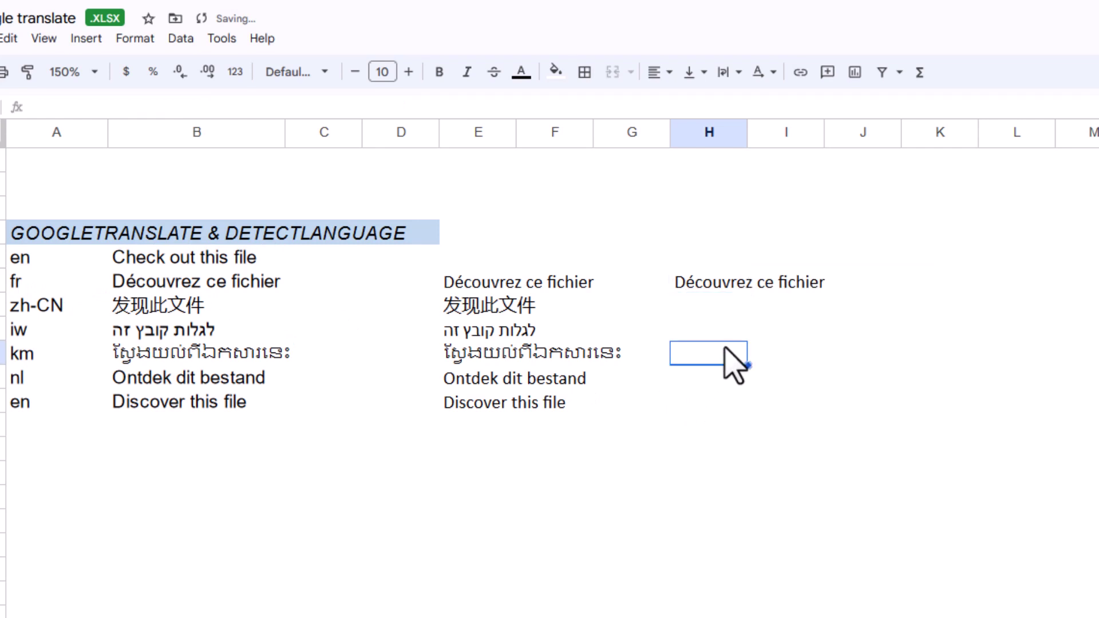
{"action": "left_click", "coordinate": [731, 284]}
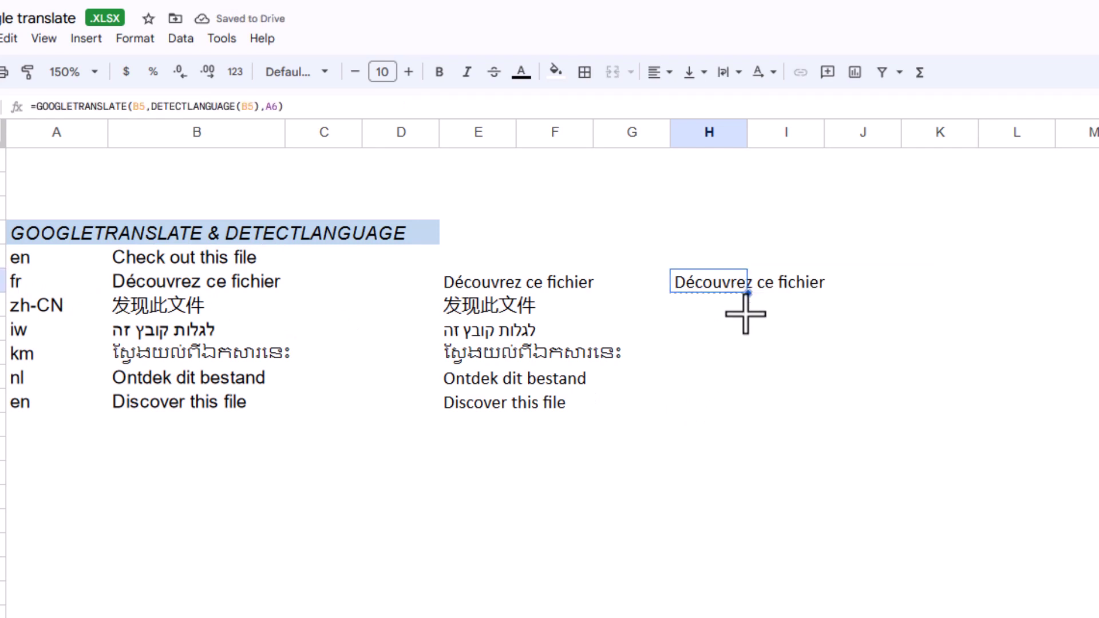
{"action": "left_click_drag", "start_coordinate": [747, 293], "coordinate": [730, 495]}
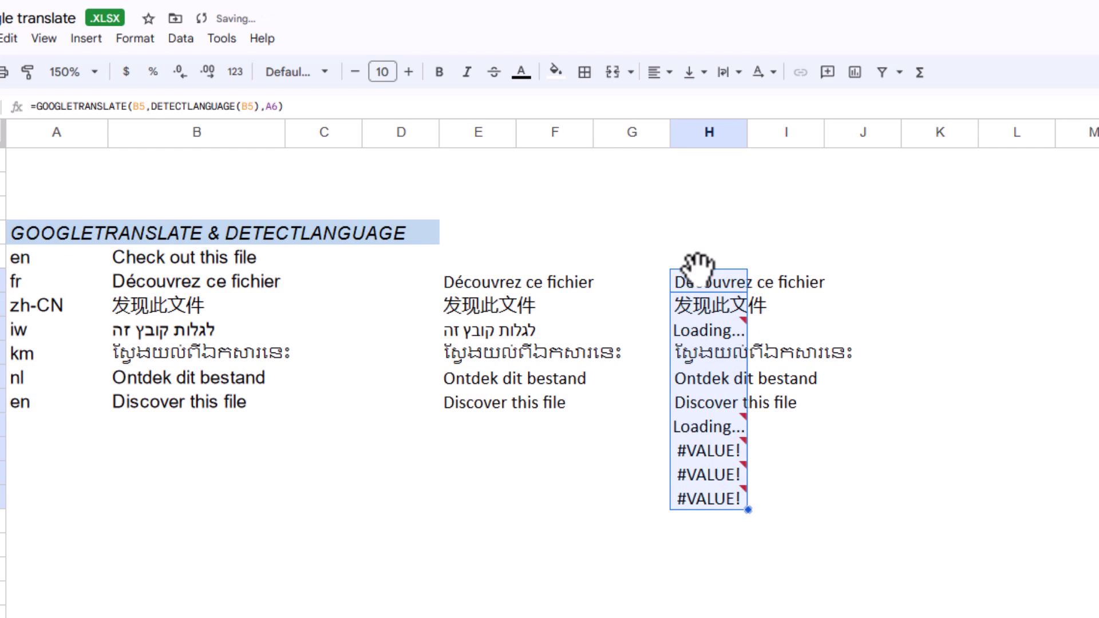
{"action": "left_click", "coordinate": [710, 285]}
Wrap the H6 formula in IFERROR with "" as the fallback
{"action": "double_click", "coordinate": [710, 286]}
{"action": "key", "text": "Home"}
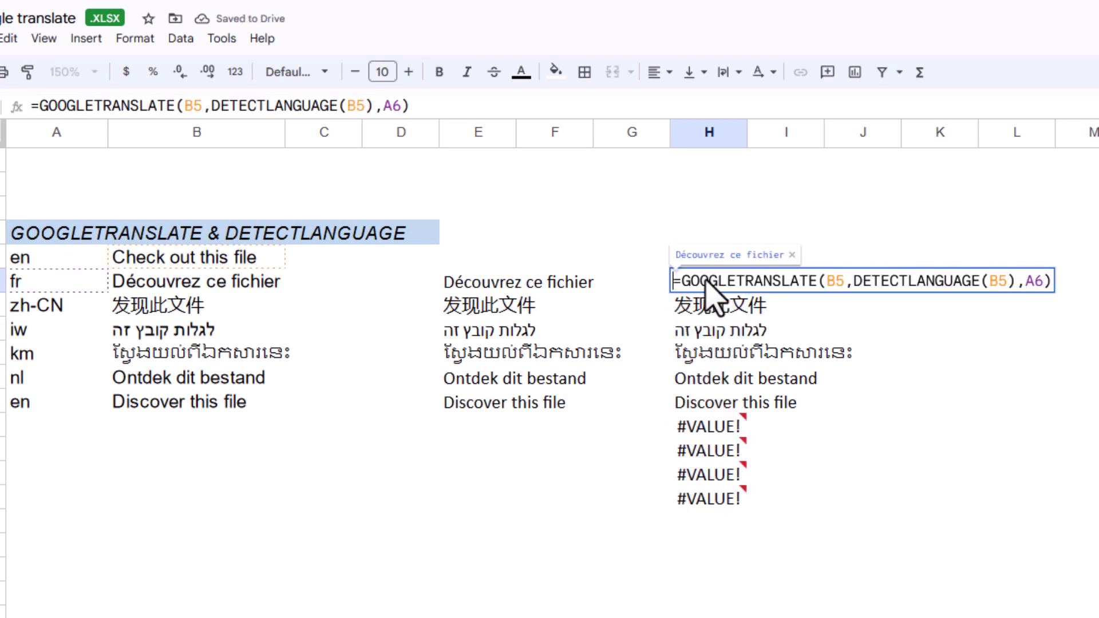
{"action": "key", "text": "Right"}
{"action": "type", "text": "if"}
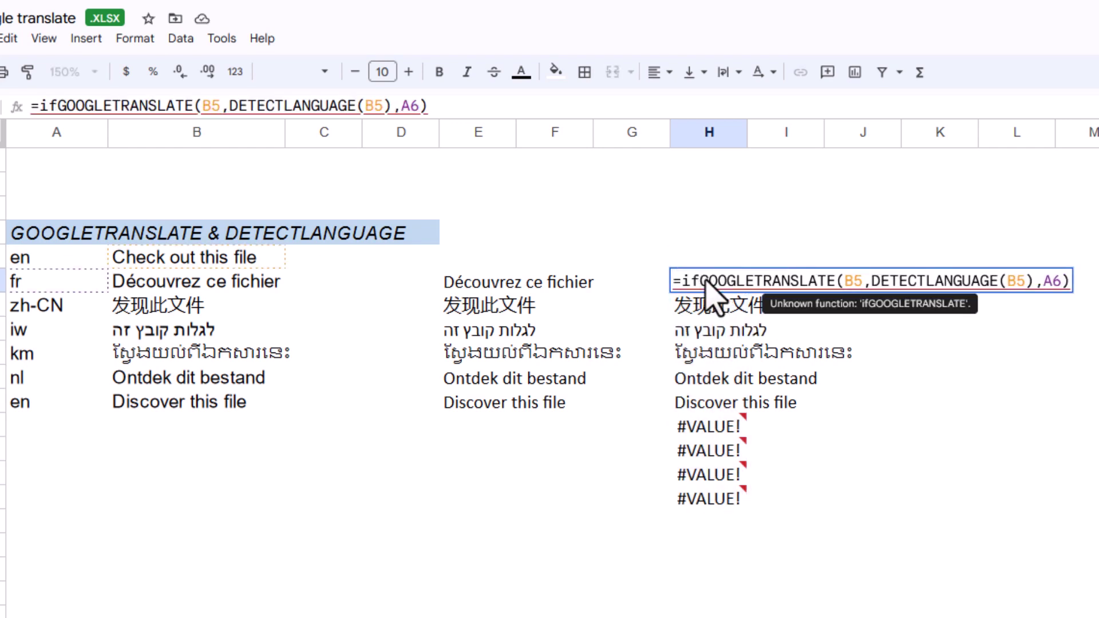
{"action": "type", "text": "error("}
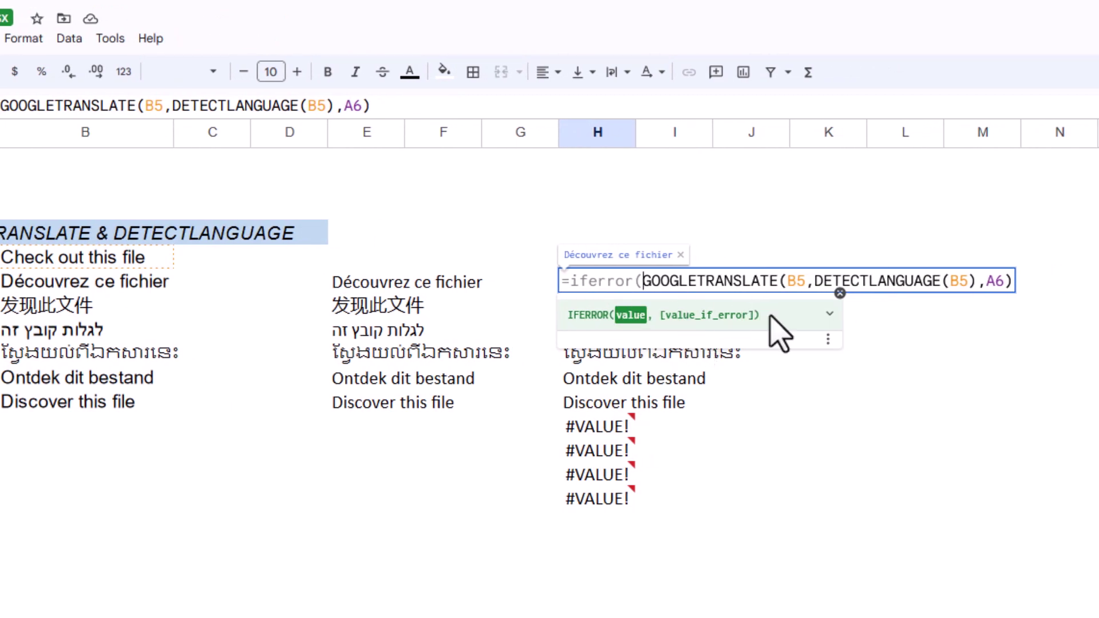
{"action": "left_click", "coordinate": [1003, 286]}
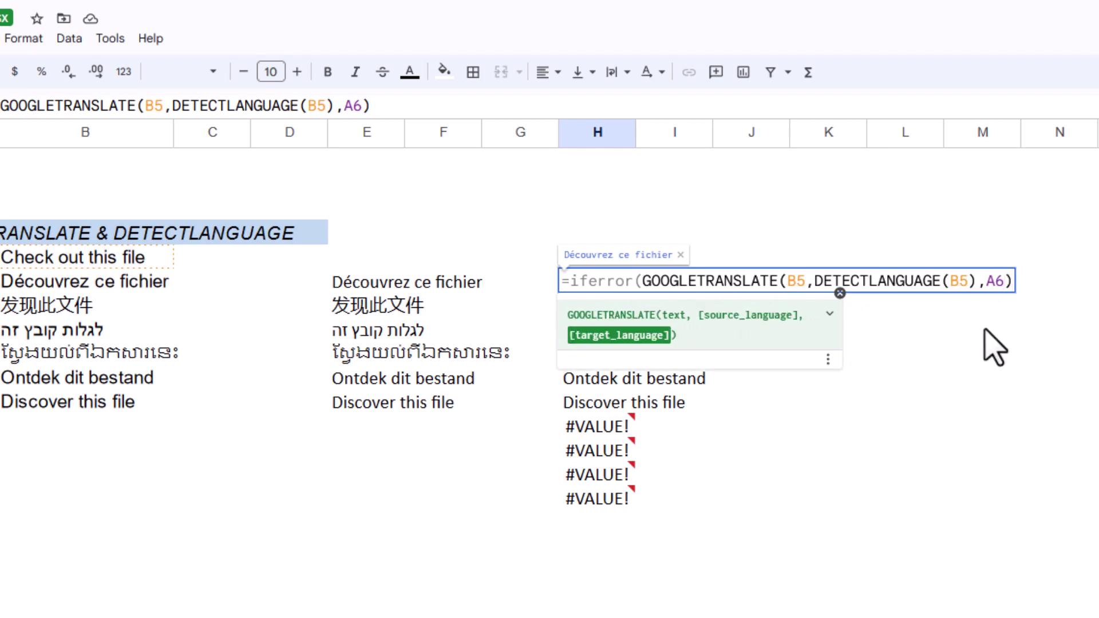
{"action": "key", "text": "Right"}
{"action": "type", "text": ", "}
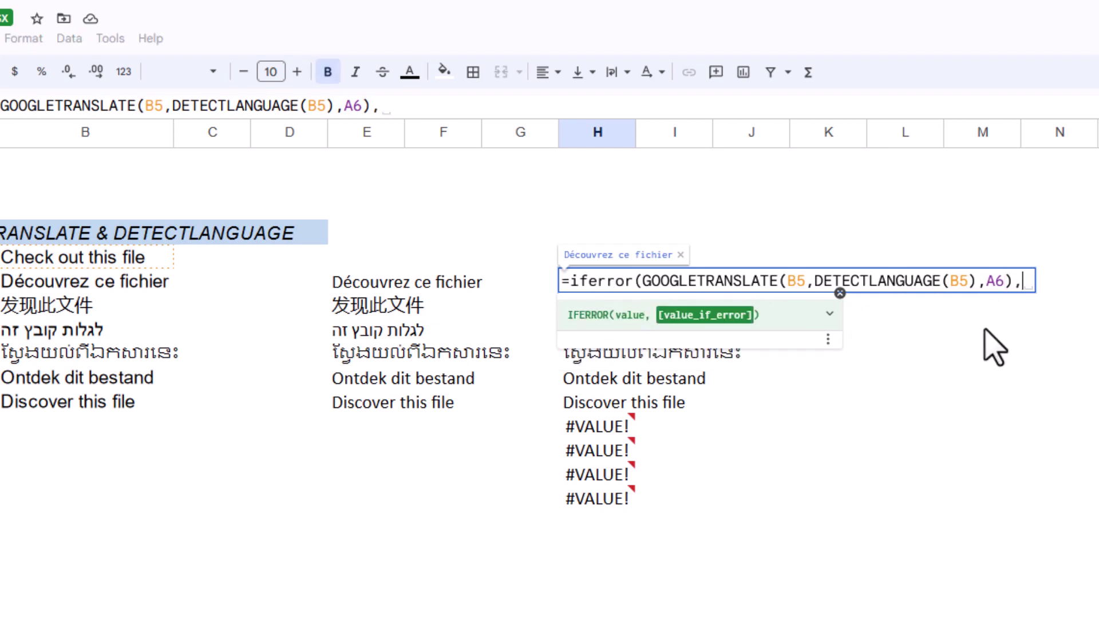
{"action": "type", "text": "\"\")"}
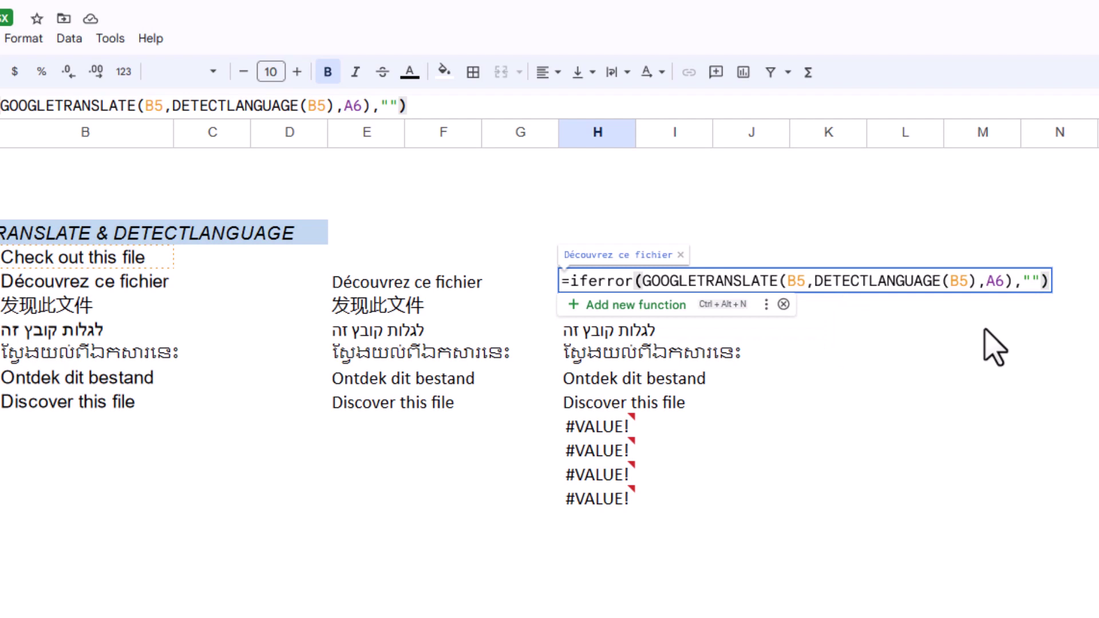
{"action": "key", "text": "Return"}
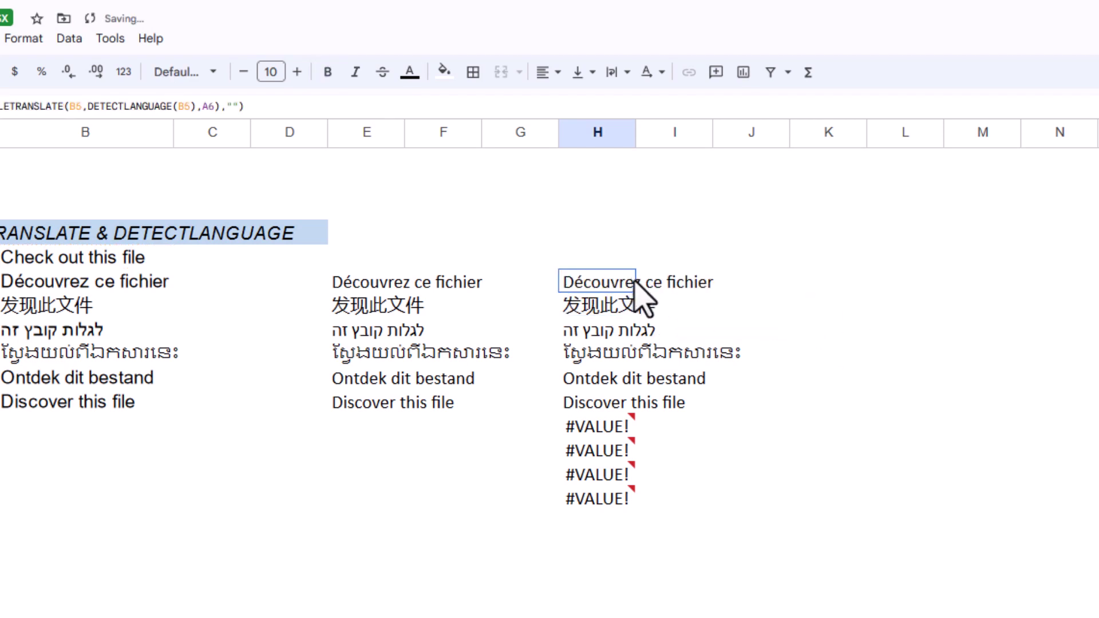
Fill the IFERROR formula down column H so the error rows show blank
{"action": "left_click_drag", "start_coordinate": [636, 293], "coordinate": [632, 511]}
{"action": "left_click", "coordinate": [889, 428]}
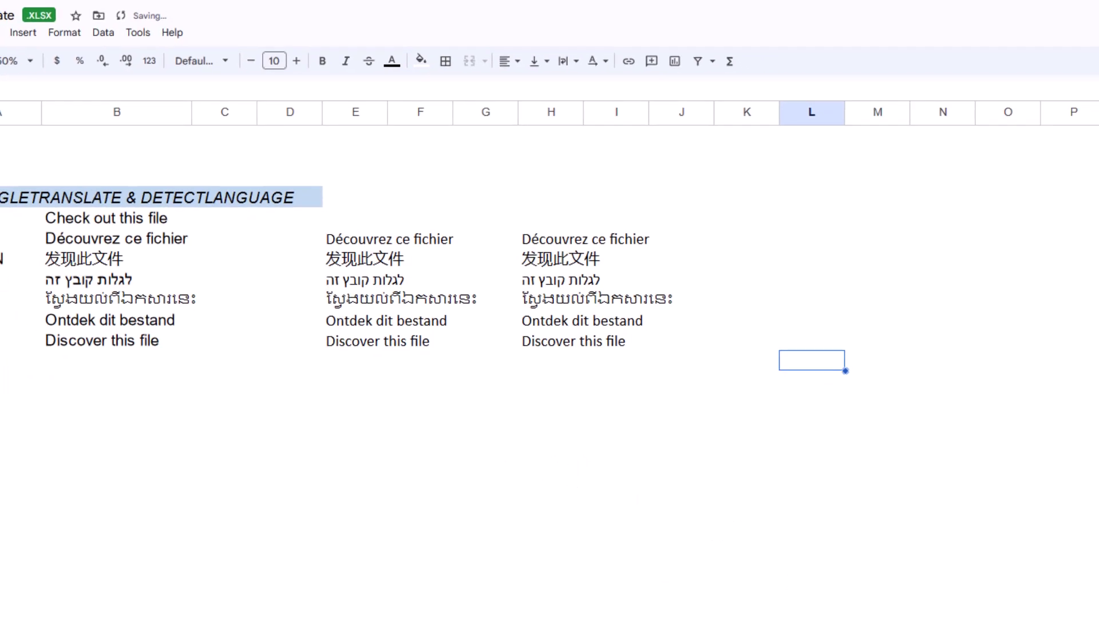
{"action": "double_click", "coordinate": [572, 240]}
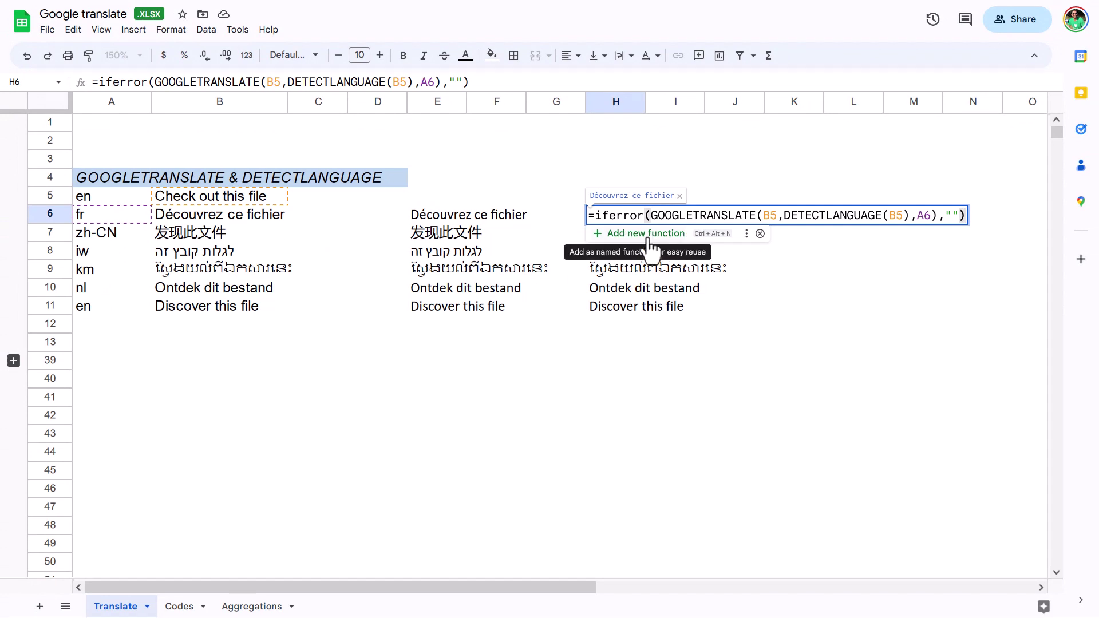
Add a new named function TRANSLATE_TO_FRENCH with 'text' as its argument placeholder
{"action": "left_click", "coordinate": [650, 240]}
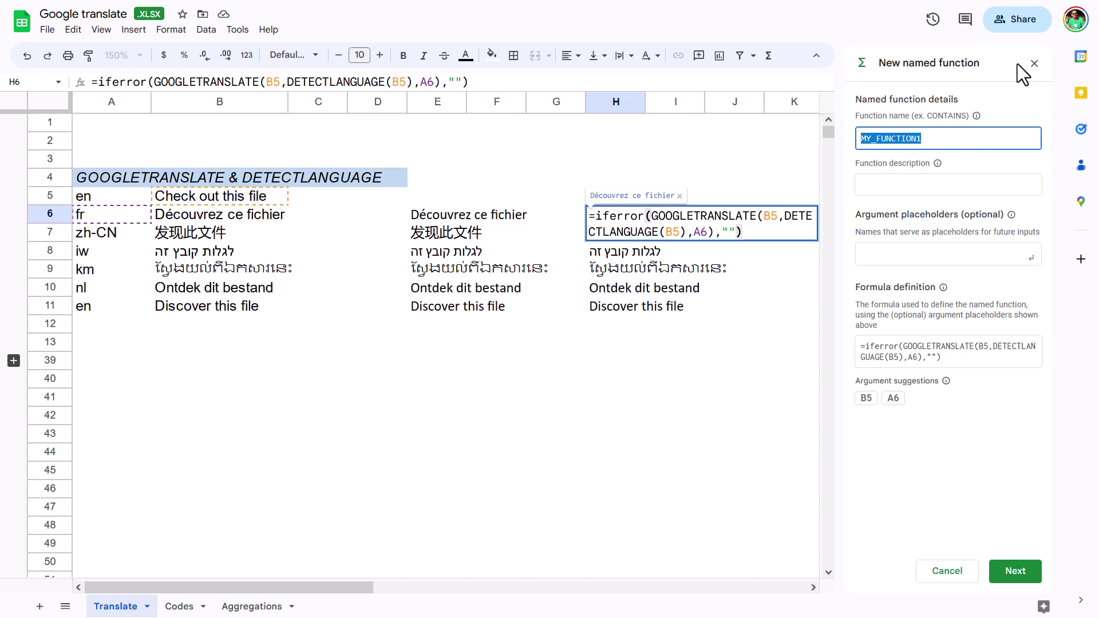
{"action": "left_click", "coordinate": [1034, 63]}
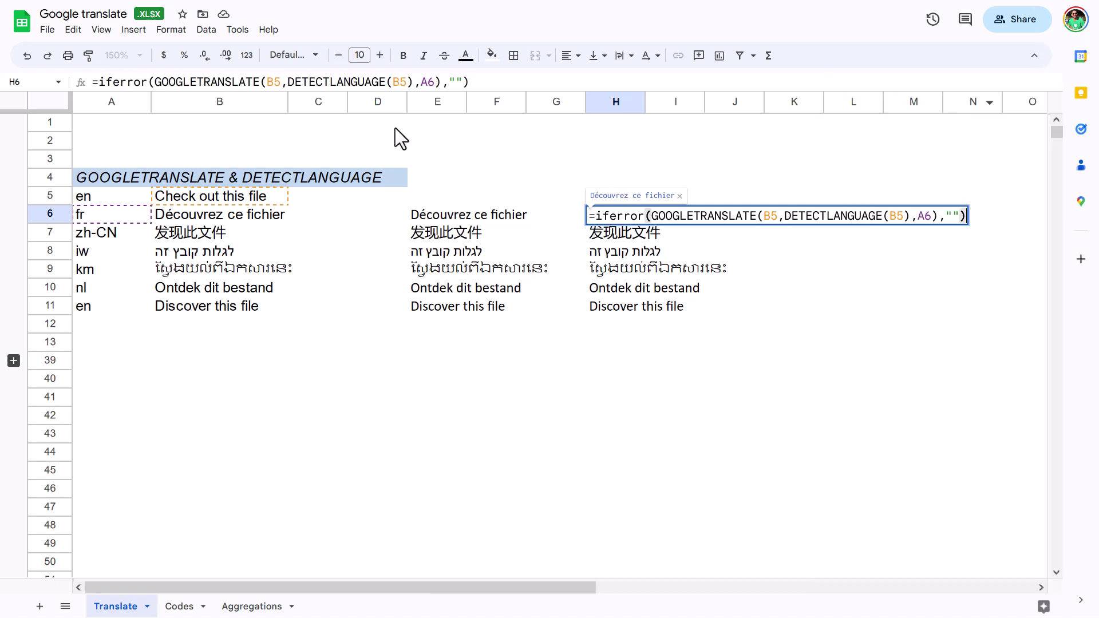
{"action": "left_click", "coordinate": [206, 33]}
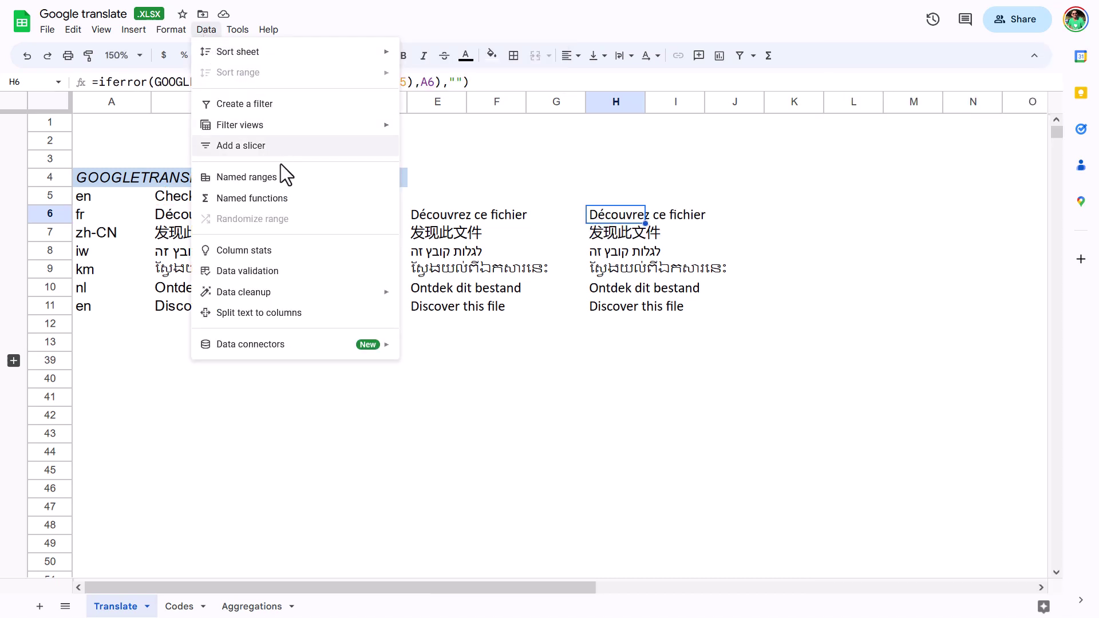
{"action": "left_click", "coordinate": [287, 198]}
{"action": "left_click", "coordinate": [903, 574]}
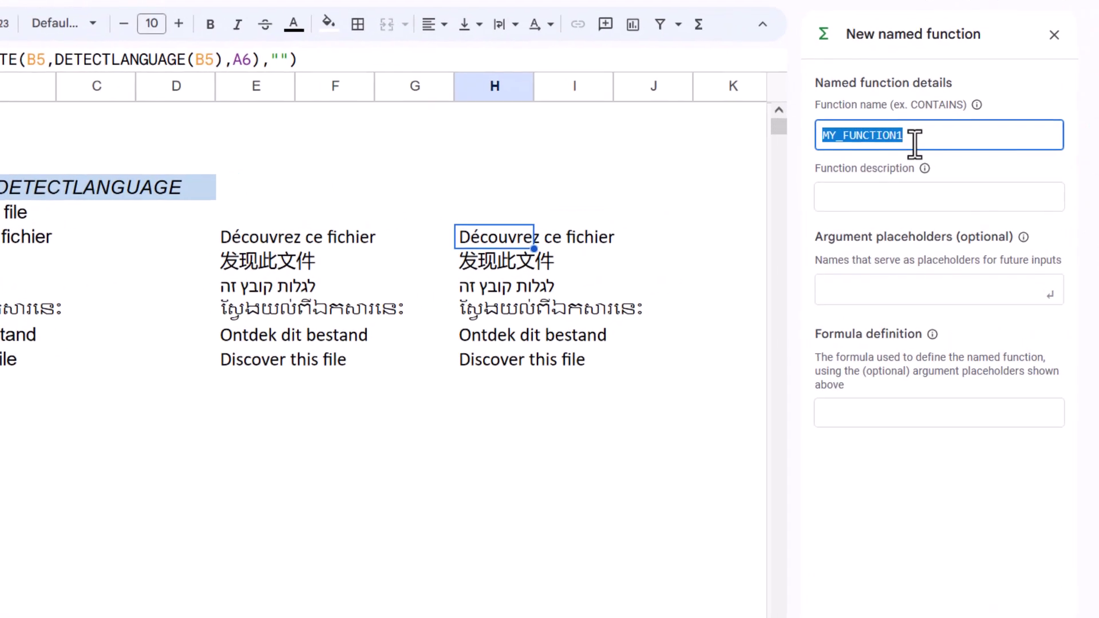
{"action": "type", "text": "TRANSLATE_TO_FRENCH"}
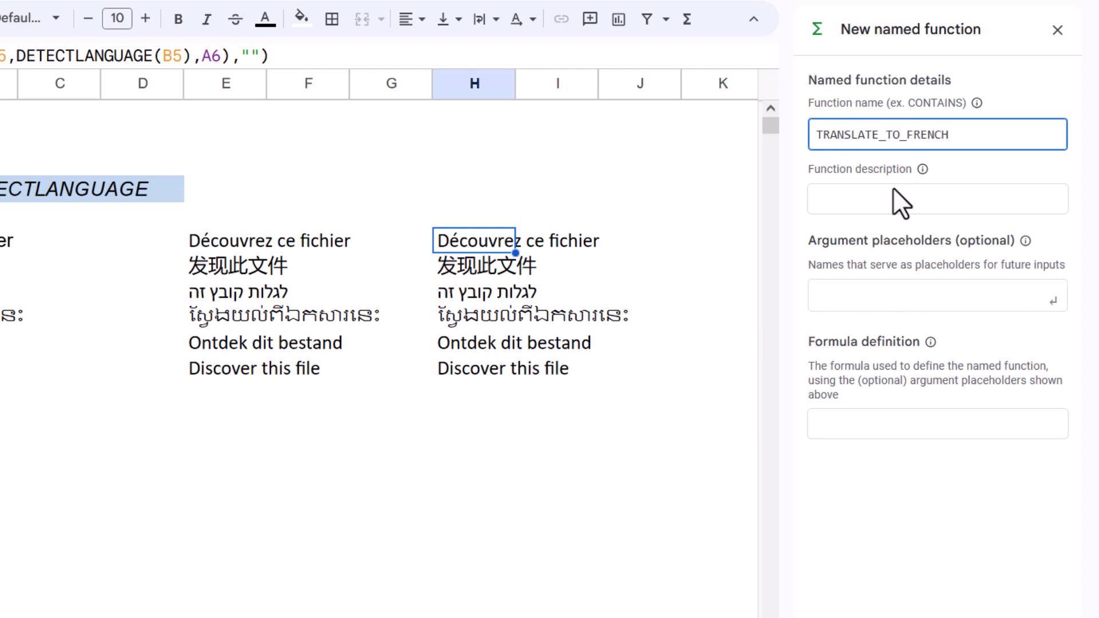
{"action": "left_click", "coordinate": [898, 295]}
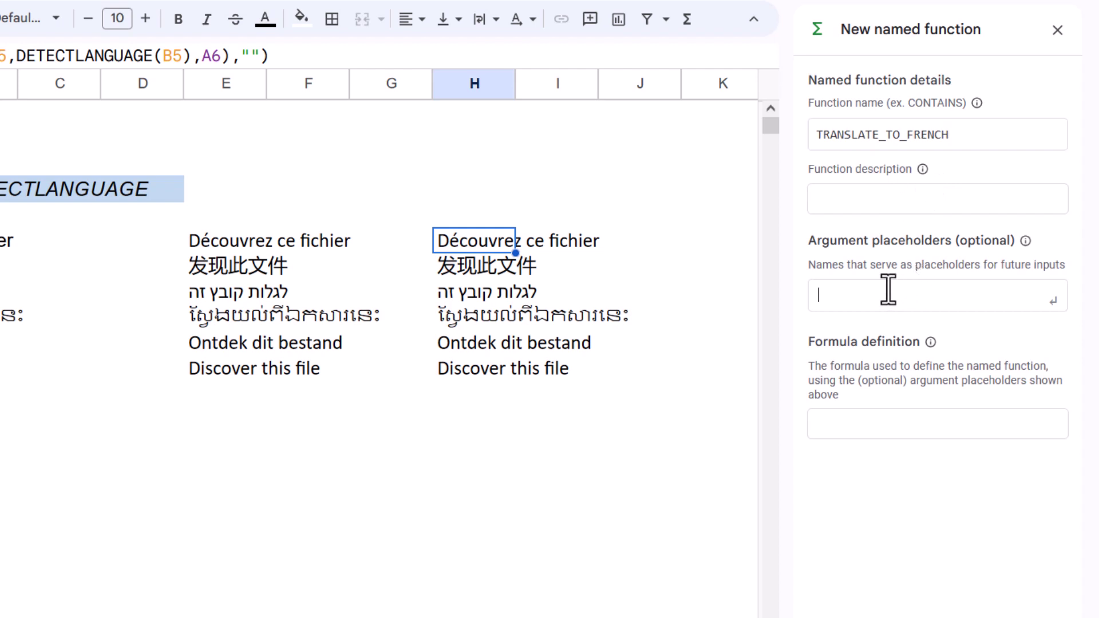
{"action": "key", "text": "Return"}
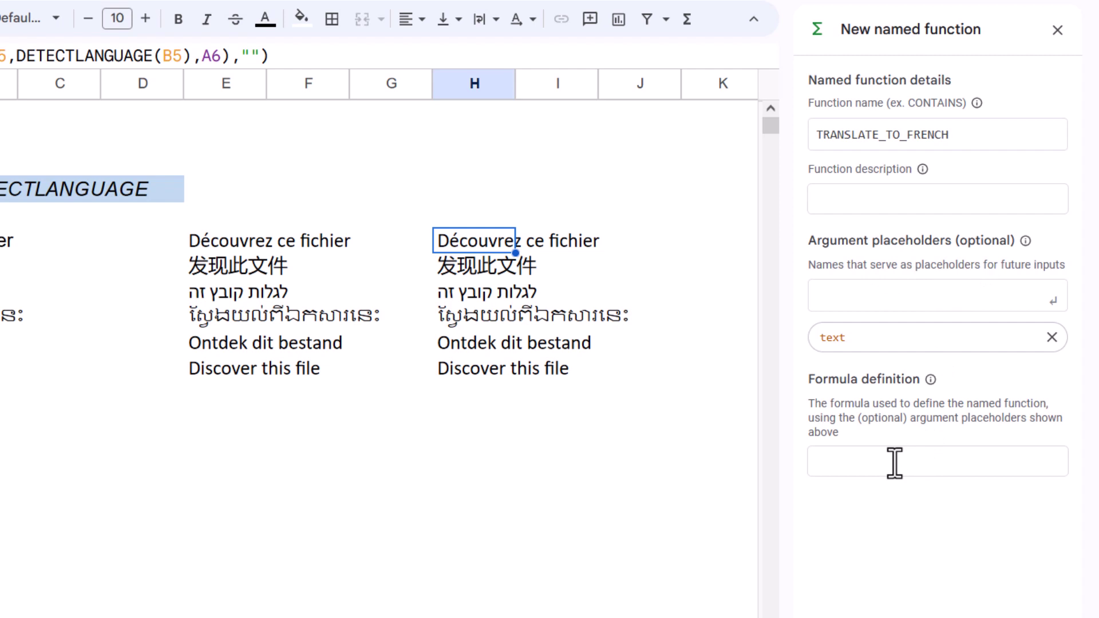
Paste the H6 IFERROR formula into the named function's formula definition
{"action": "left_click_drag", "start_coordinate": [297, 54], "coordinate": [1, 55]}
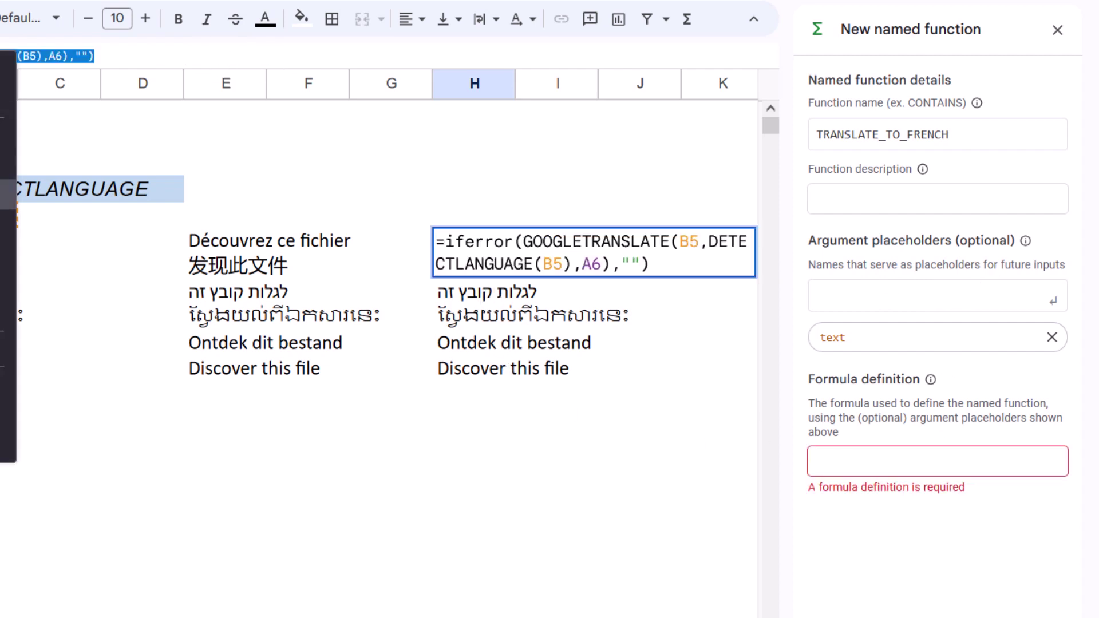
{"action": "left_click", "coordinate": [896, 466]}
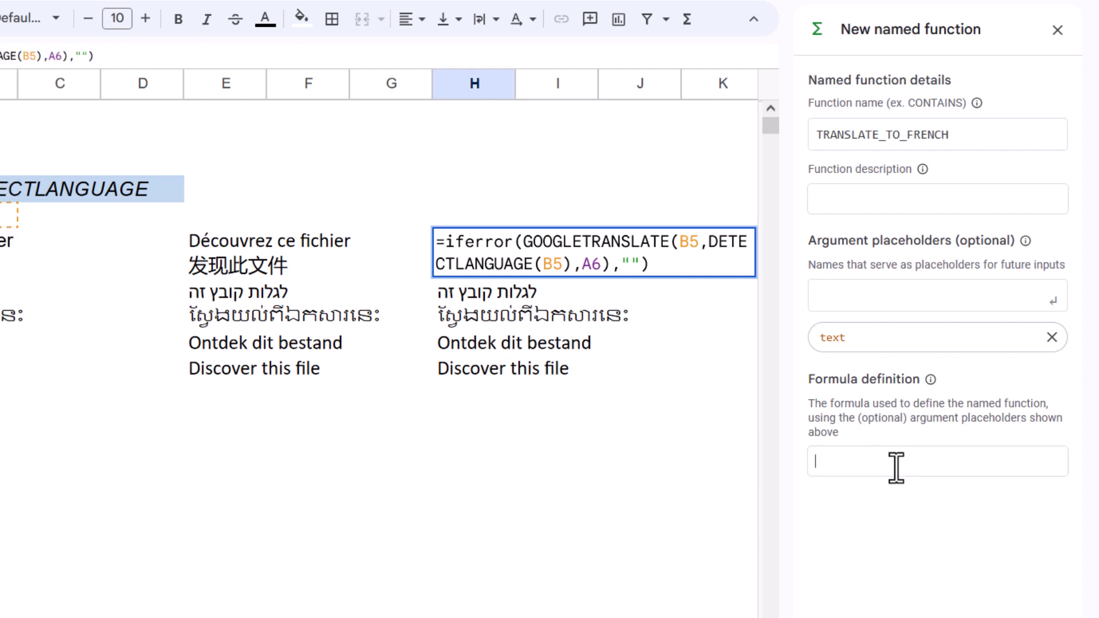
{"action": "right_click", "coordinate": [896, 467]}
{"action": "left_click", "coordinate": [929, 610]}
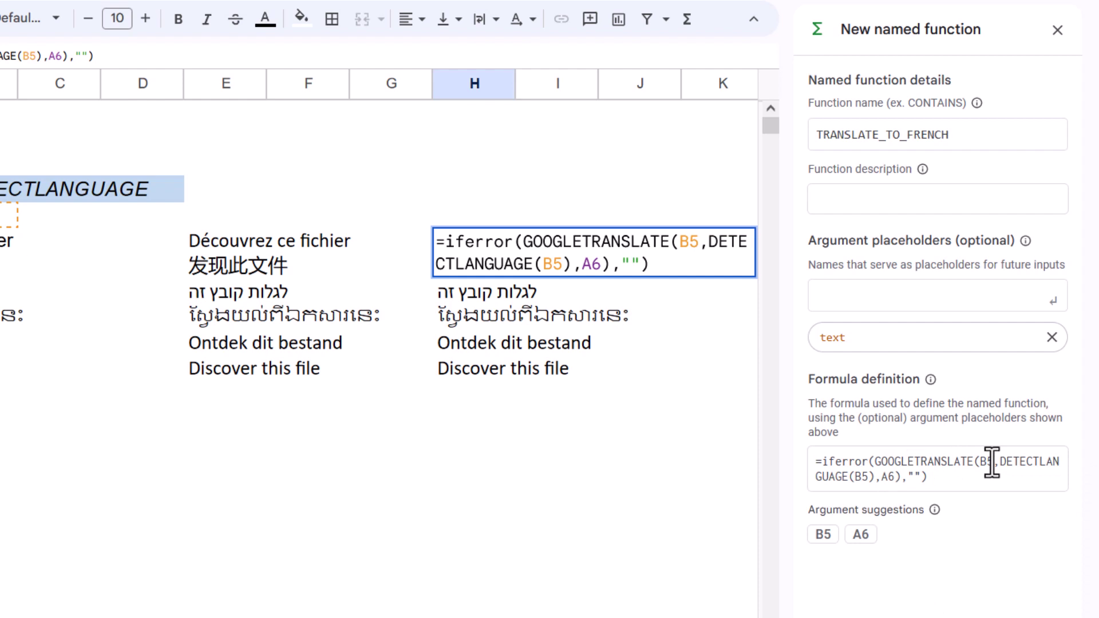
Replace both B5 references with text and remove the A6 target reference
{"action": "left_click_drag", "start_coordinate": [993, 463], "coordinate": [976, 464]}
{"action": "type", "text": "text"}
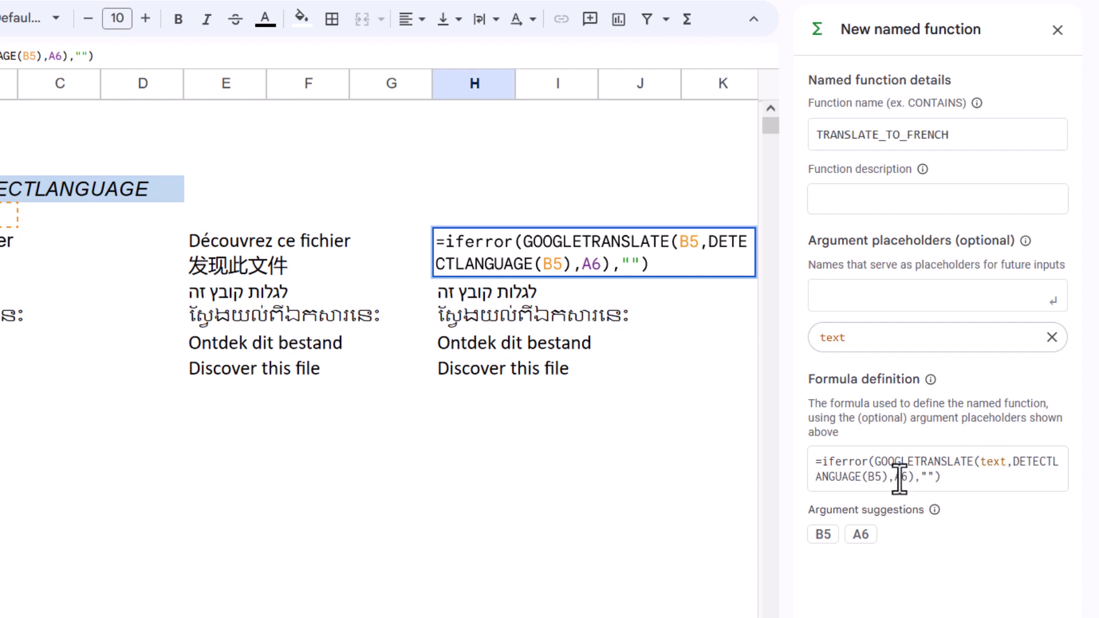
{"action": "key", "text": "BackSpace"}
{"action": "key", "text": "BackSpace"}
{"action": "type", "text": "text"}
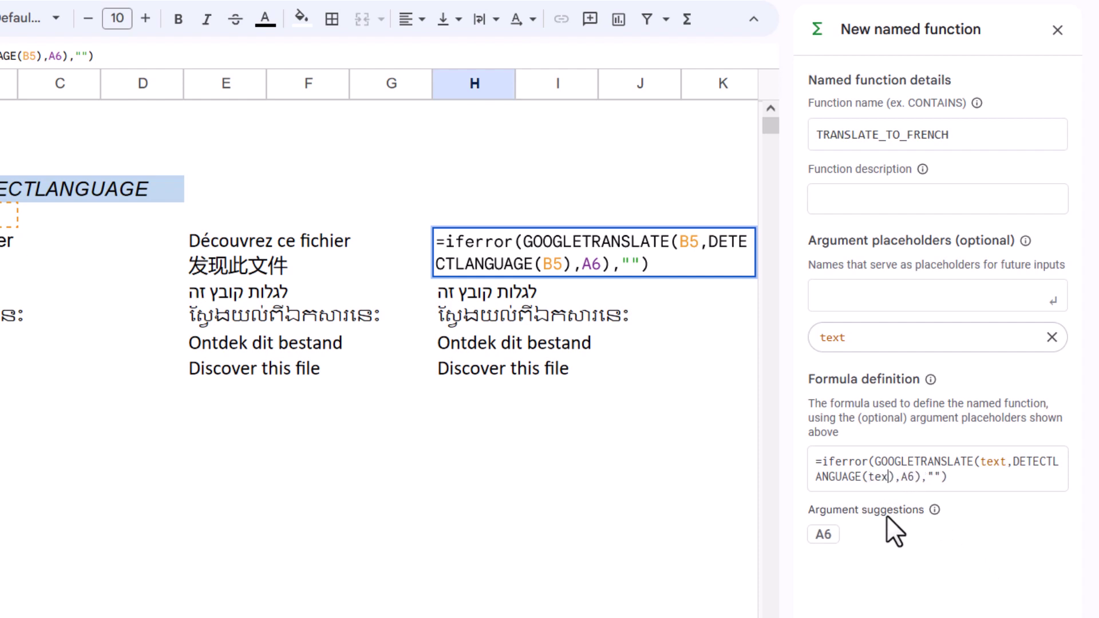
{"action": "double_click", "coordinate": [915, 478]}
{"action": "key", "text": "BackSpace"}
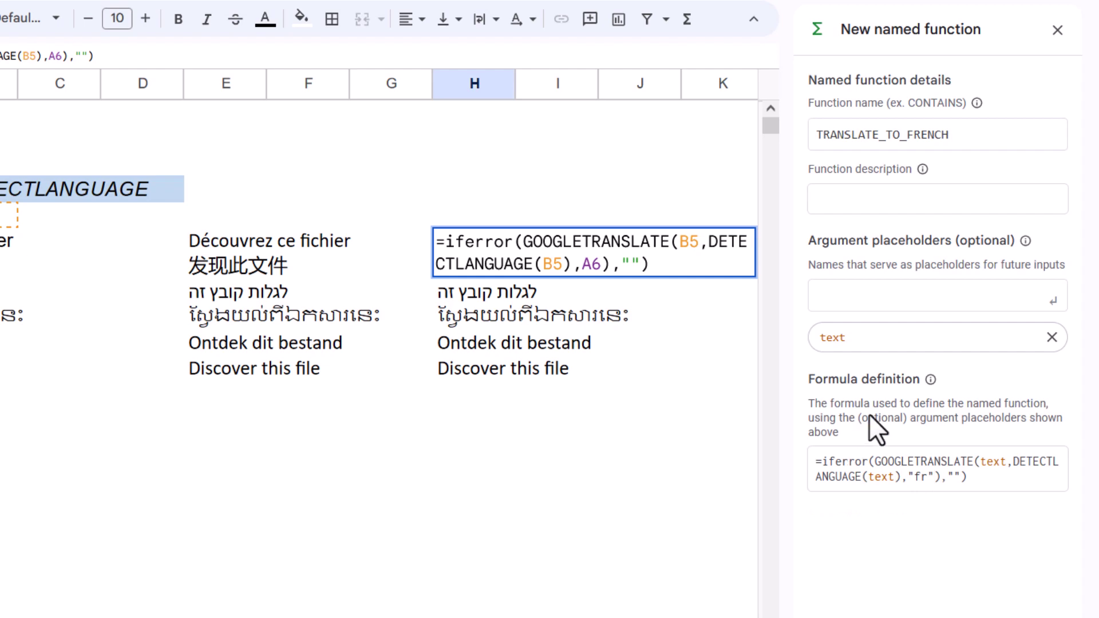
{"action": "left_click", "coordinate": [983, 478]}
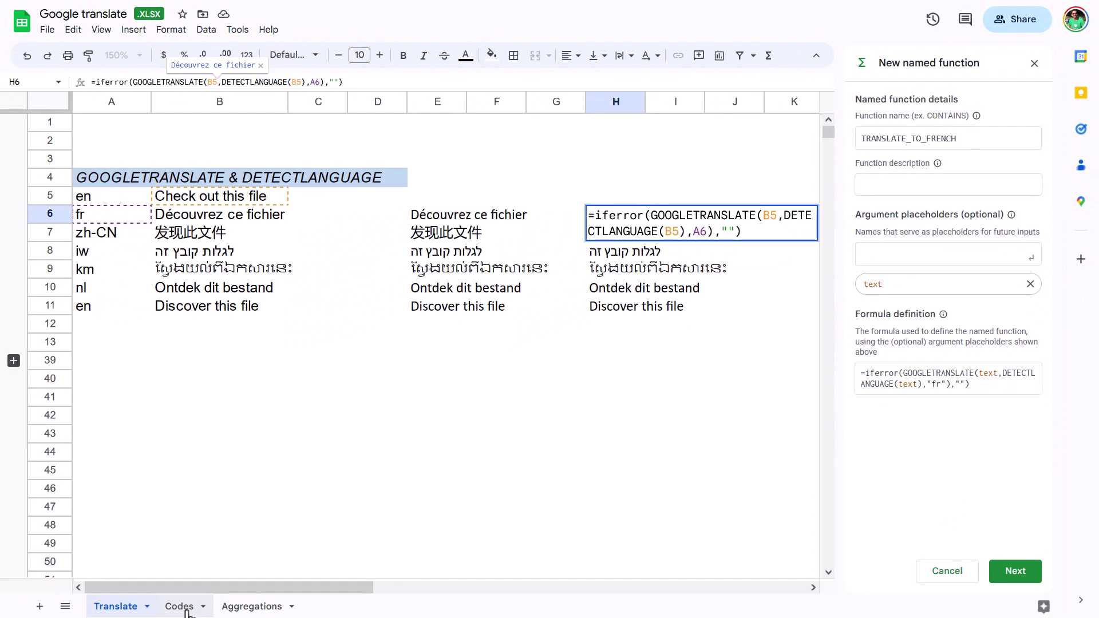
{"action": "left_click", "coordinate": [178, 606]}
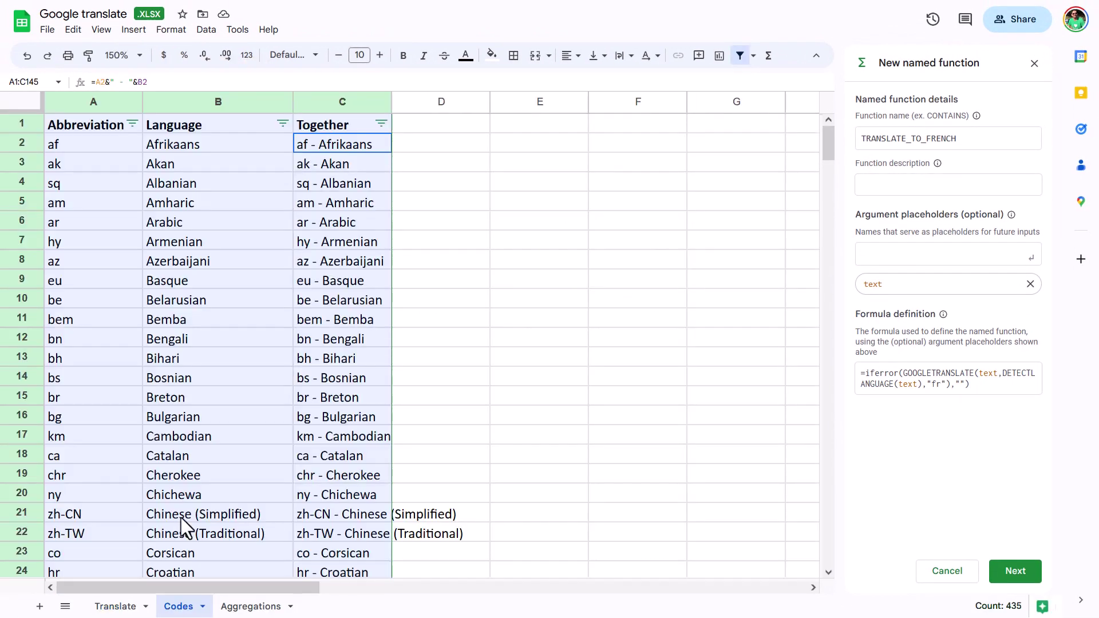
{"action": "left_click", "coordinate": [318, 207]}
{"action": "scroll", "coordinate": [120, 261], "scroll_direction": "down", "scroll_amount": 20}
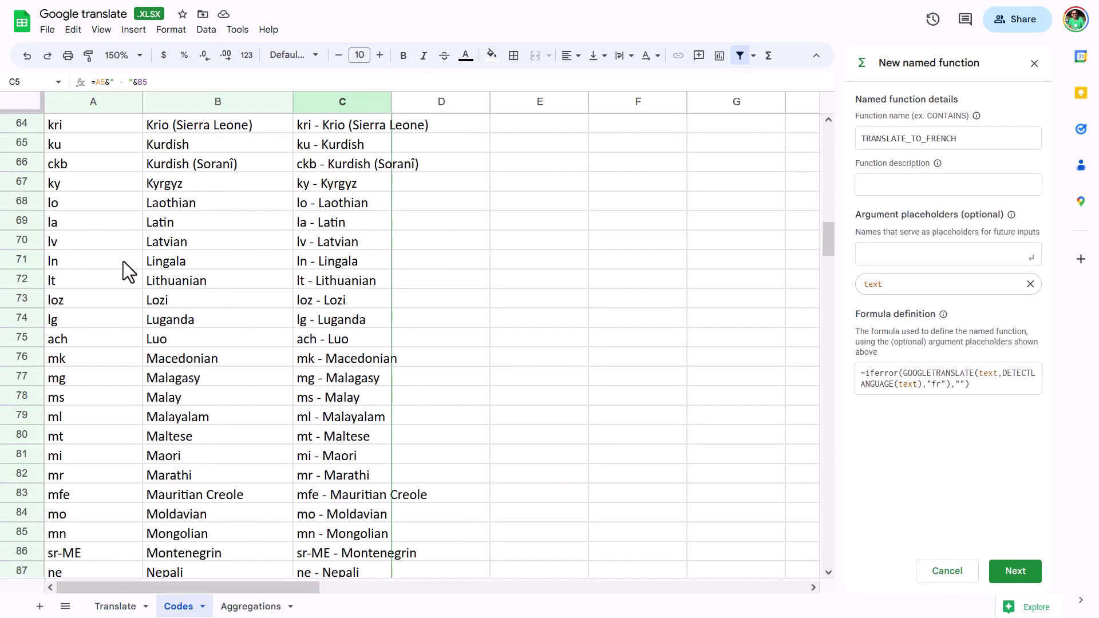
{"action": "scroll", "coordinate": [123, 261], "scroll_direction": "down", "scroll_amount": 5}
{"action": "scroll", "coordinate": [122, 261], "scroll_direction": "up", "scroll_amount": 20}
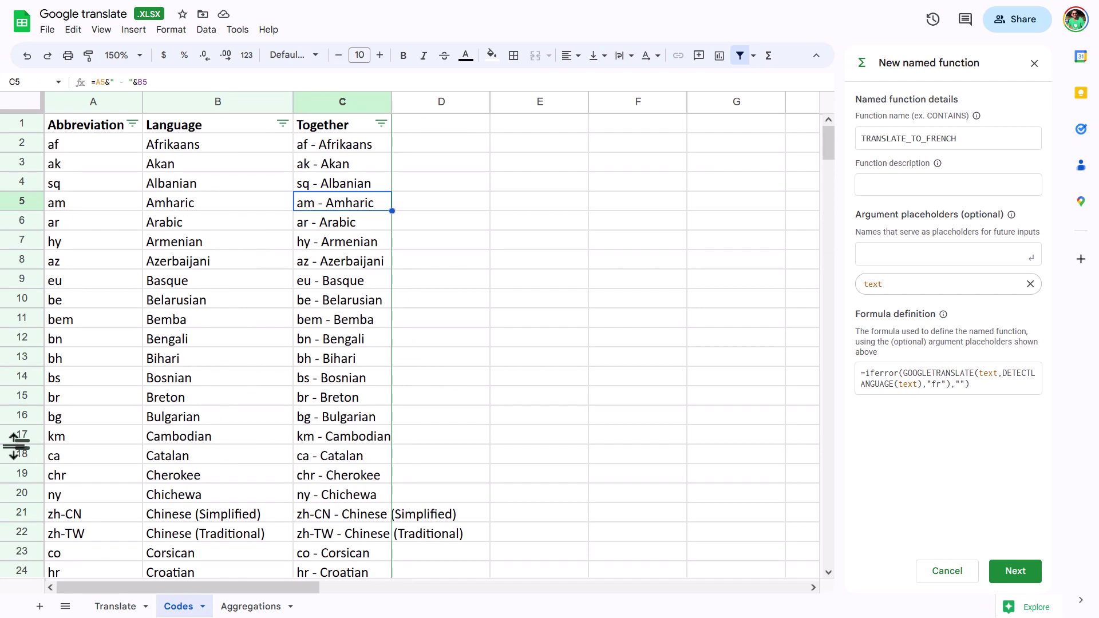
Save the TRANSLATE_TO_FRENCH named function
{"action": "left_click", "coordinate": [115, 606]}
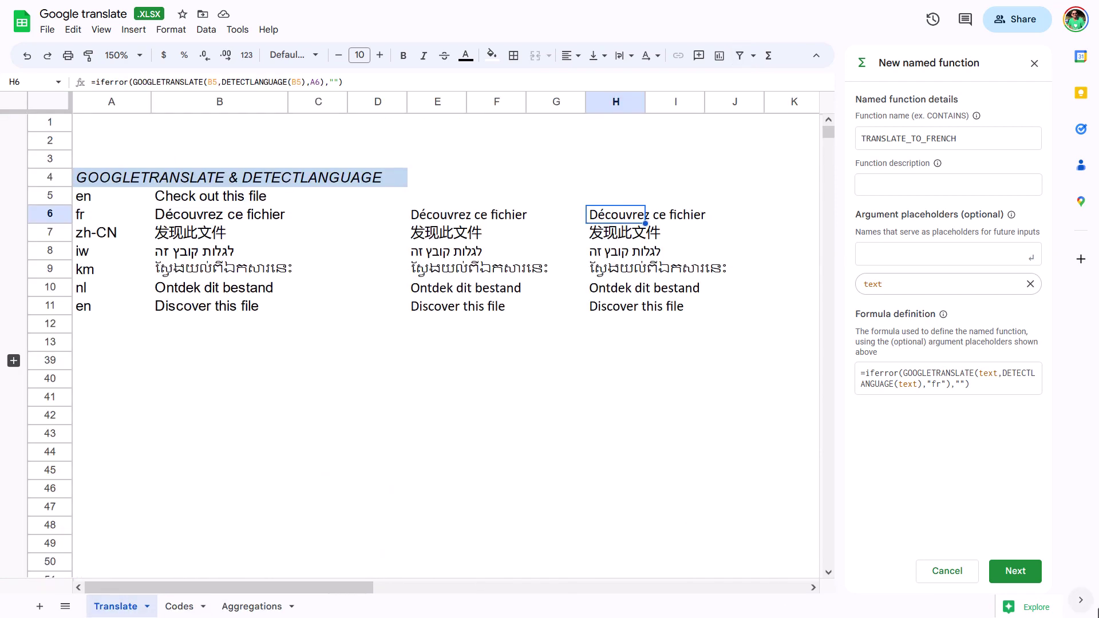
{"action": "left_click", "coordinate": [1021, 574]}
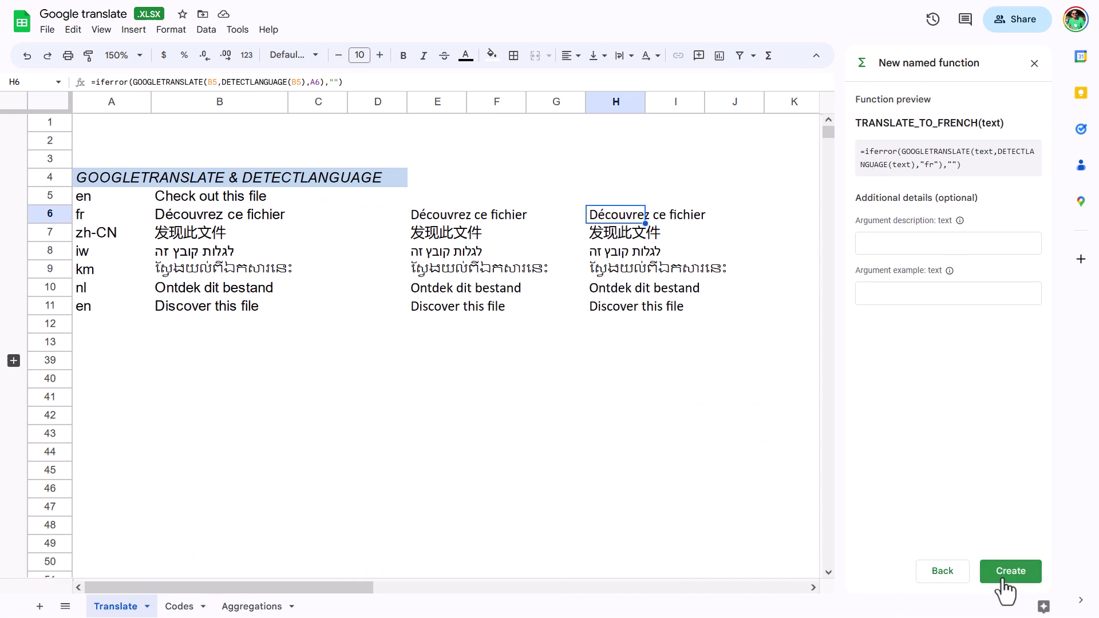
{"action": "left_click", "coordinate": [999, 574]}
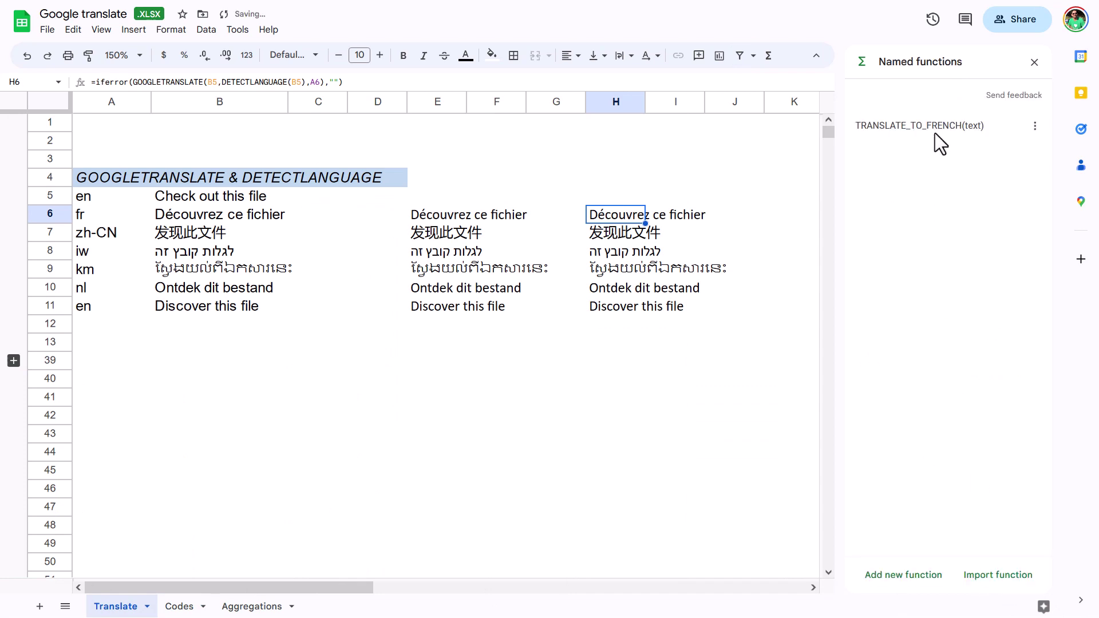
Enter =TRANSLATE_TO_FRENCH(B8) in F39 and extend it into G39
{"action": "left_click", "coordinate": [637, 367]}
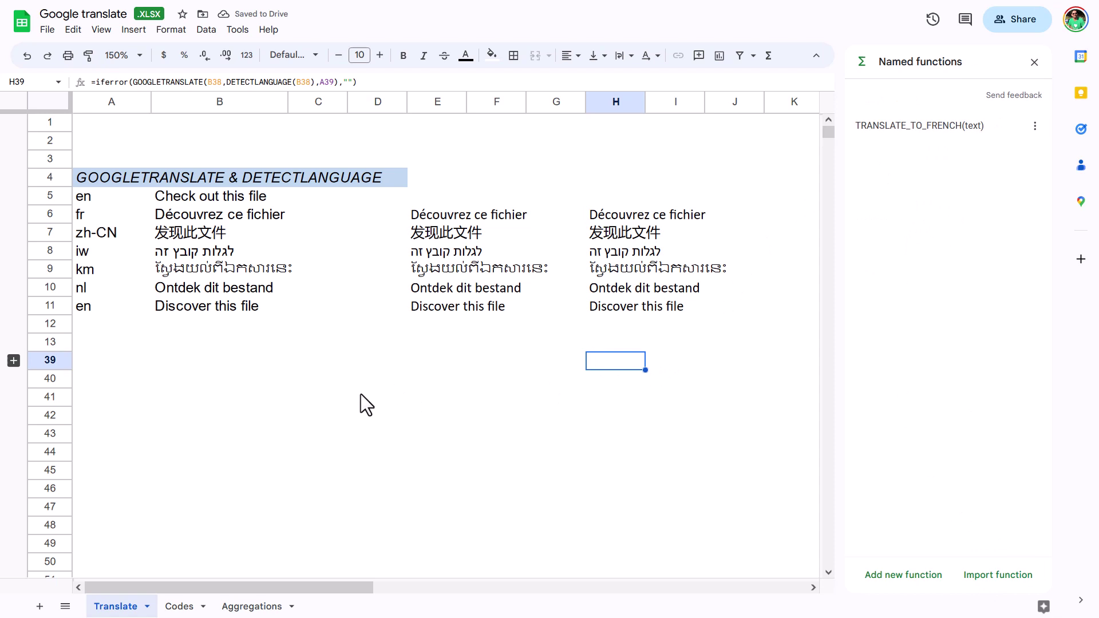
{"action": "left_click", "coordinate": [489, 355]}
{"action": "type", "text": "="}
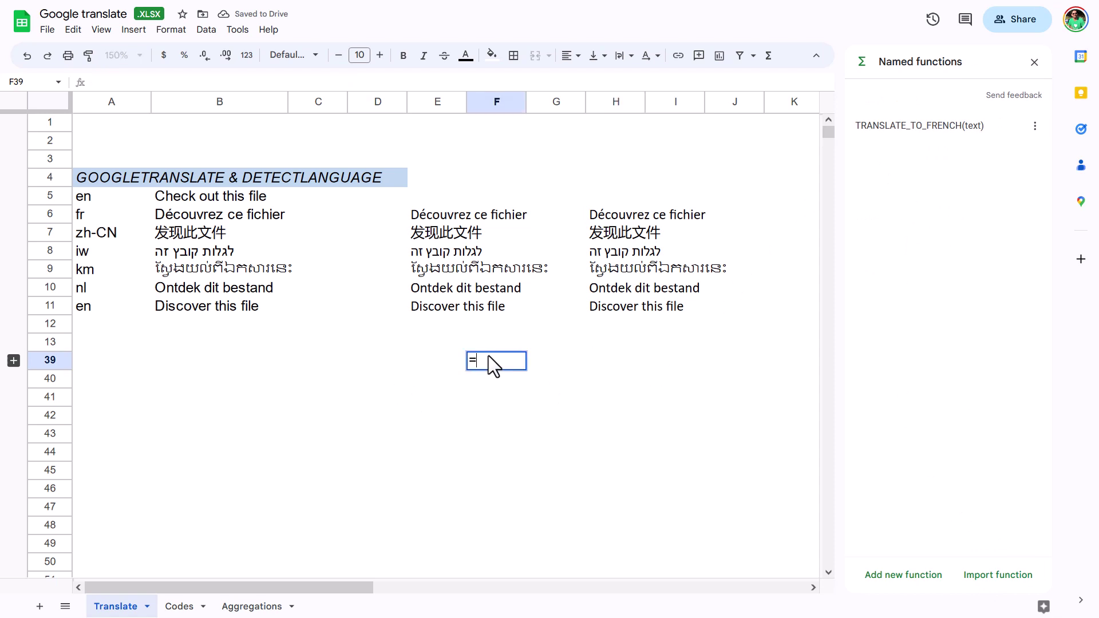
{"action": "type", "text": "tra"}
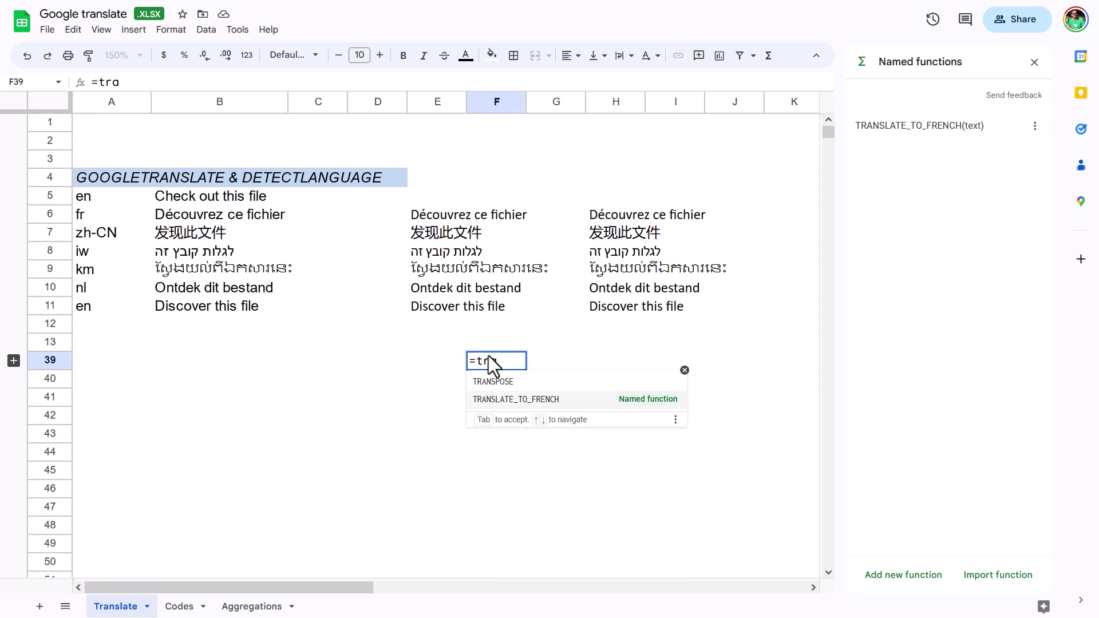
{"action": "left_click", "coordinate": [558, 407]}
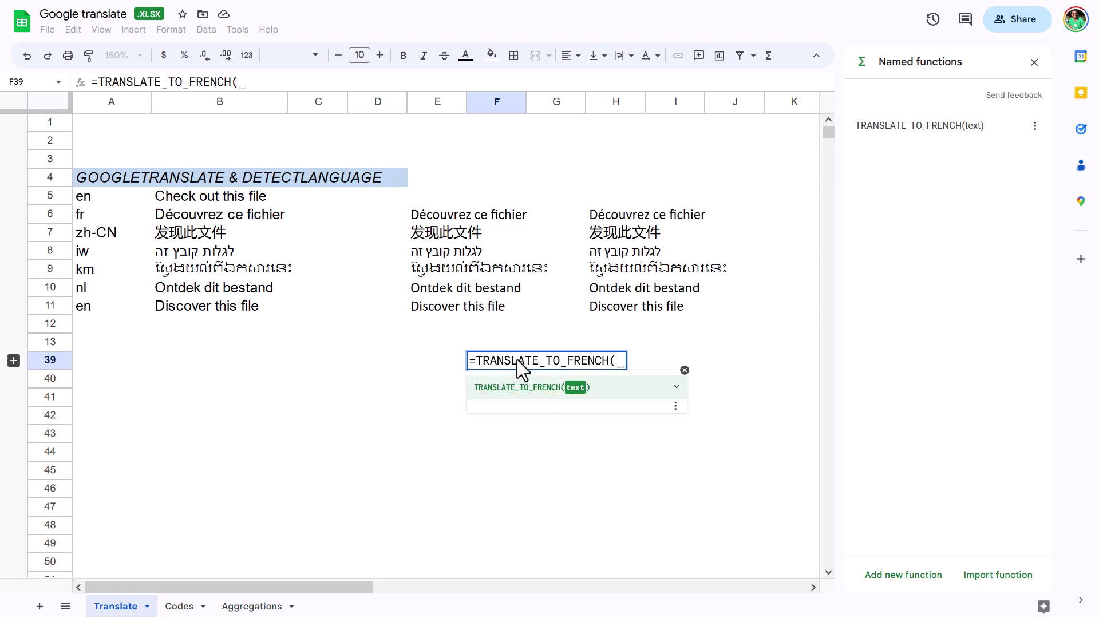
{"action": "left_click", "coordinate": [182, 252]}
{"action": "type", "text": ")"}
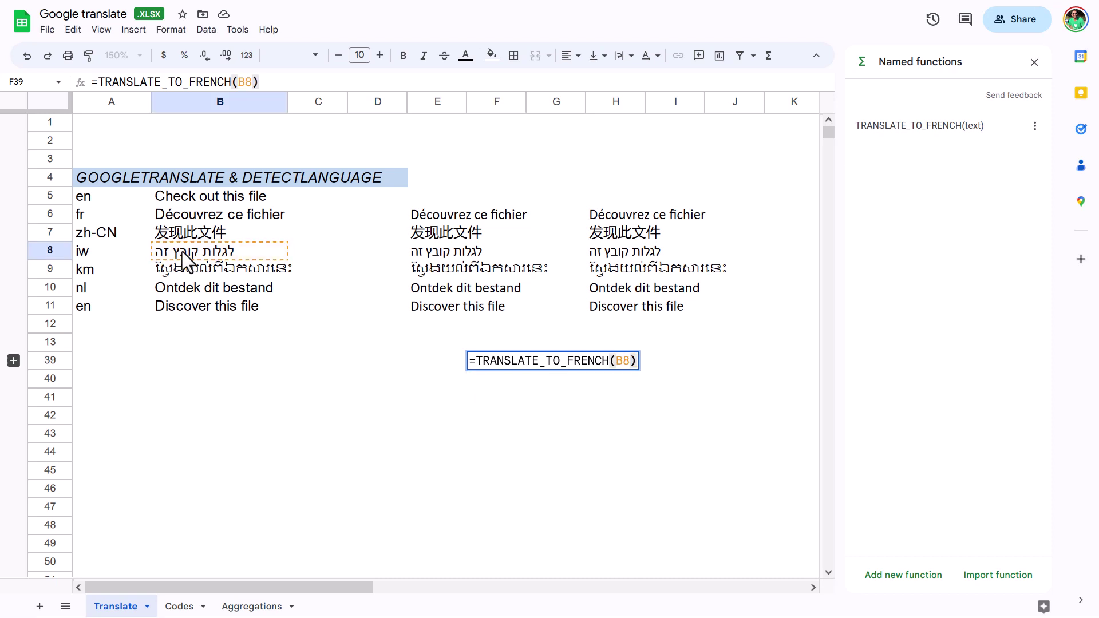
{"action": "key", "text": "Return"}
{"action": "key", "text": "Up"}
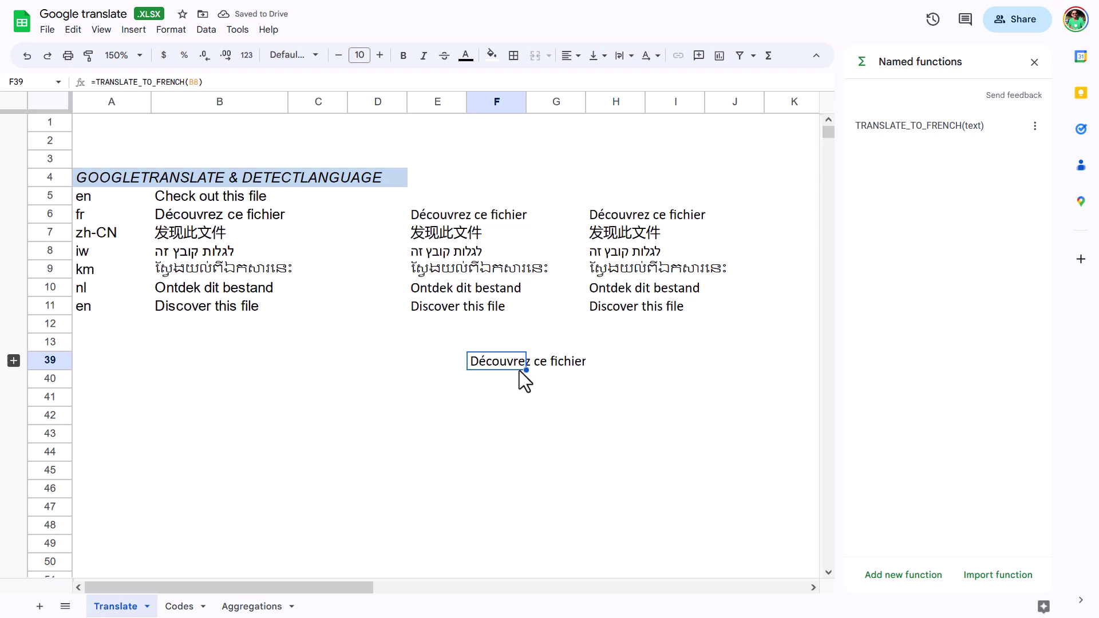
{"action": "left_click_drag", "start_coordinate": [524, 372], "coordinate": [556, 376]}
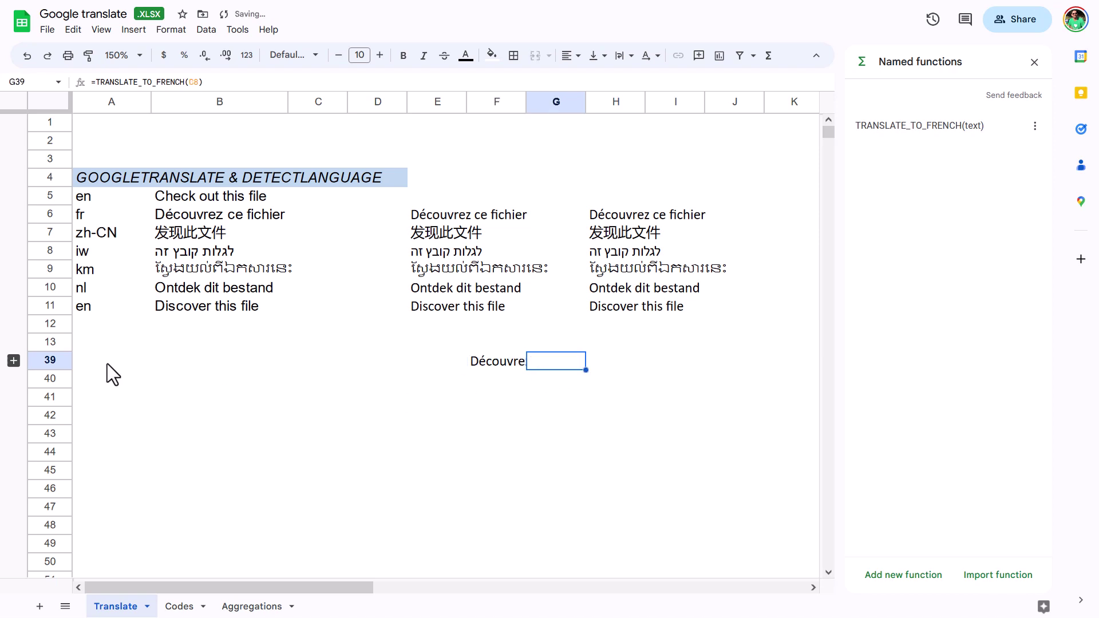
Expand hidden rows 14–38 and enter =TRANSLATE_TO_FRENCH(A14) in C14
{"action": "left_click", "coordinate": [14, 361]}
{"action": "left_click", "coordinate": [339, 361]}
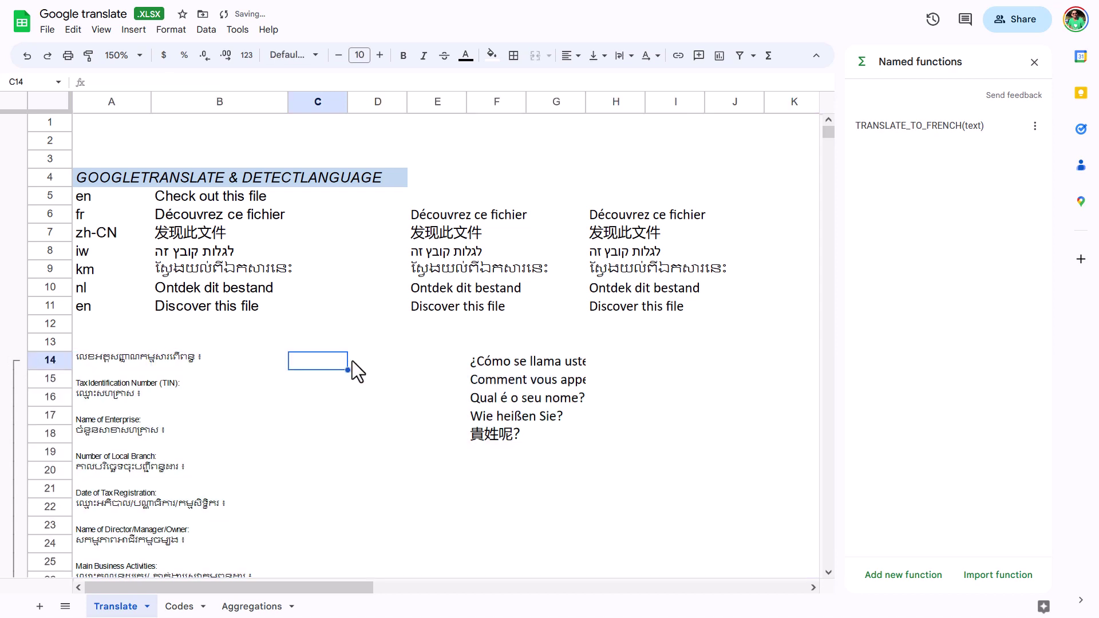
{"action": "type", "text": "=tran"}
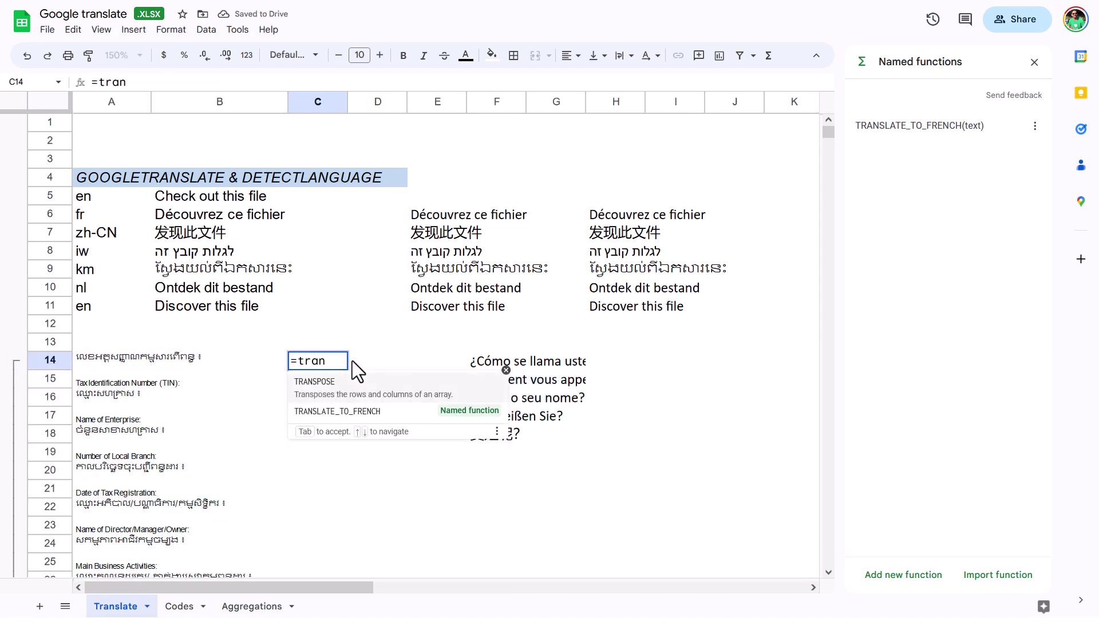
{"action": "key", "text": "Tab"}
{"action": "left_click", "coordinate": [109, 362]}
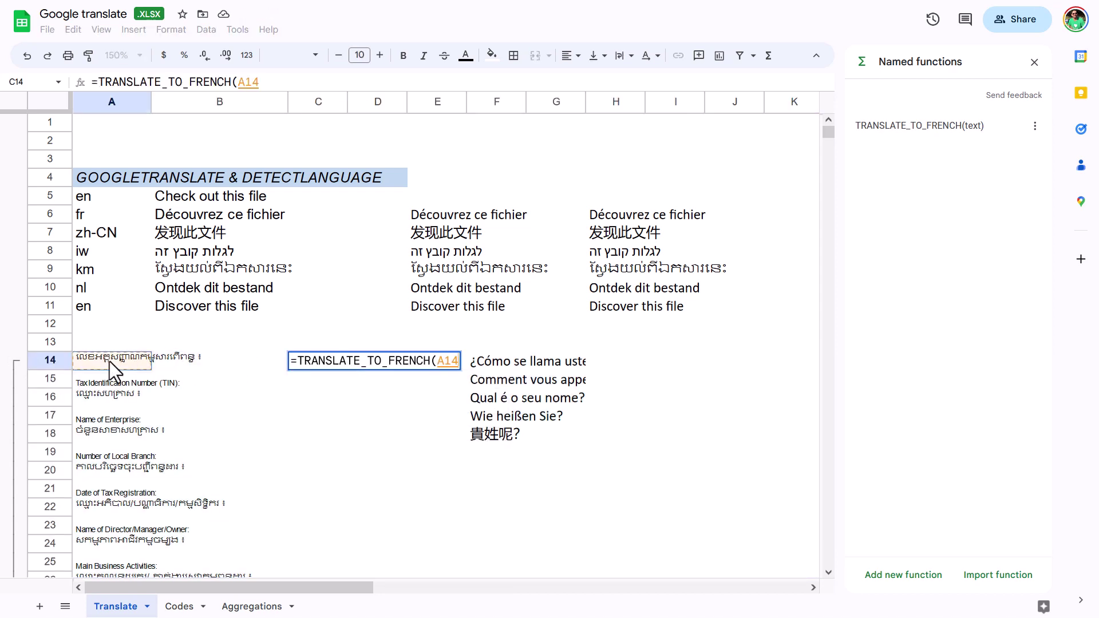
{"action": "key", "text": "Return"}
Copy the C14 formula into H14 and fill C14 down to row 42
{"action": "left_click", "coordinate": [327, 367]}
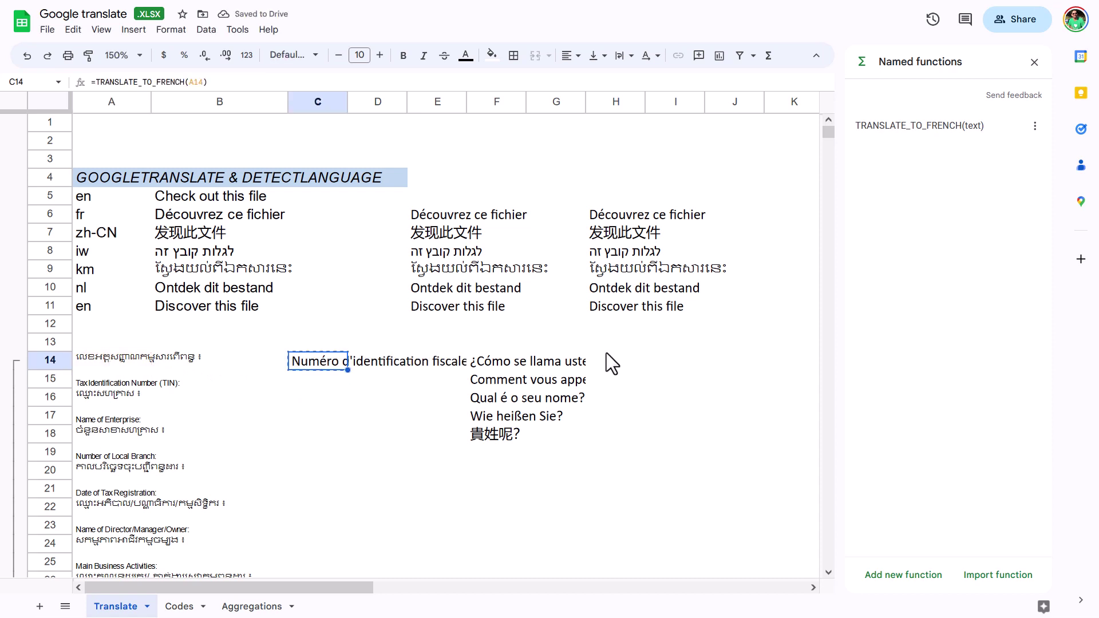
{"action": "left_click", "coordinate": [652, 364]}
{"action": "key", "text": "ctrl+v"}
{"action": "left_click", "coordinate": [329, 360]}
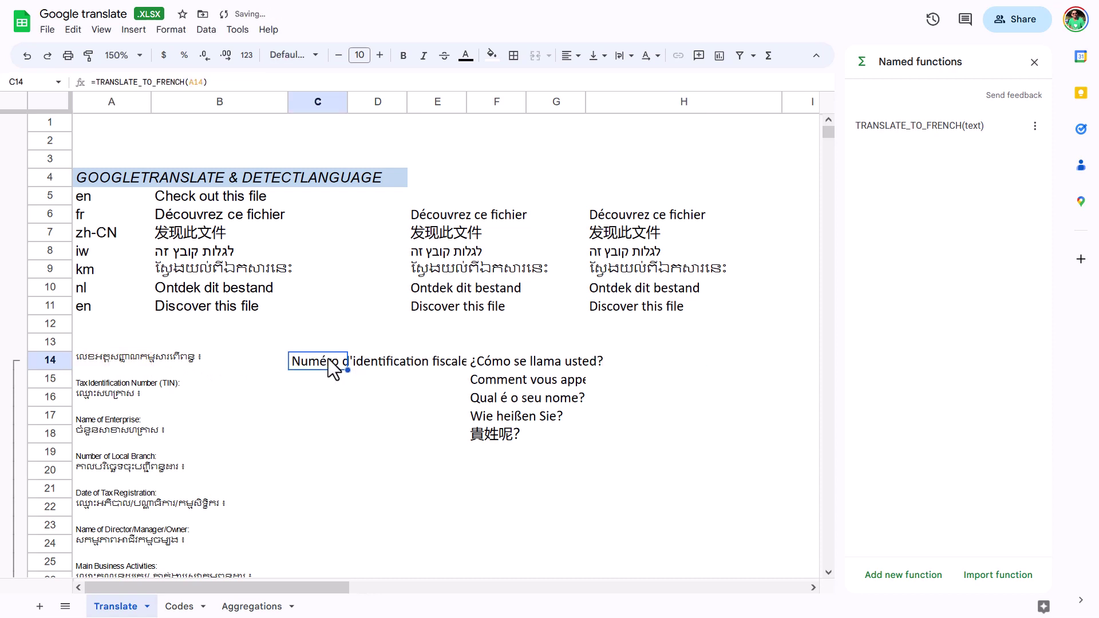
{"action": "key", "text": "ctrl+c"}
{"action": "left_click", "coordinate": [614, 365]}
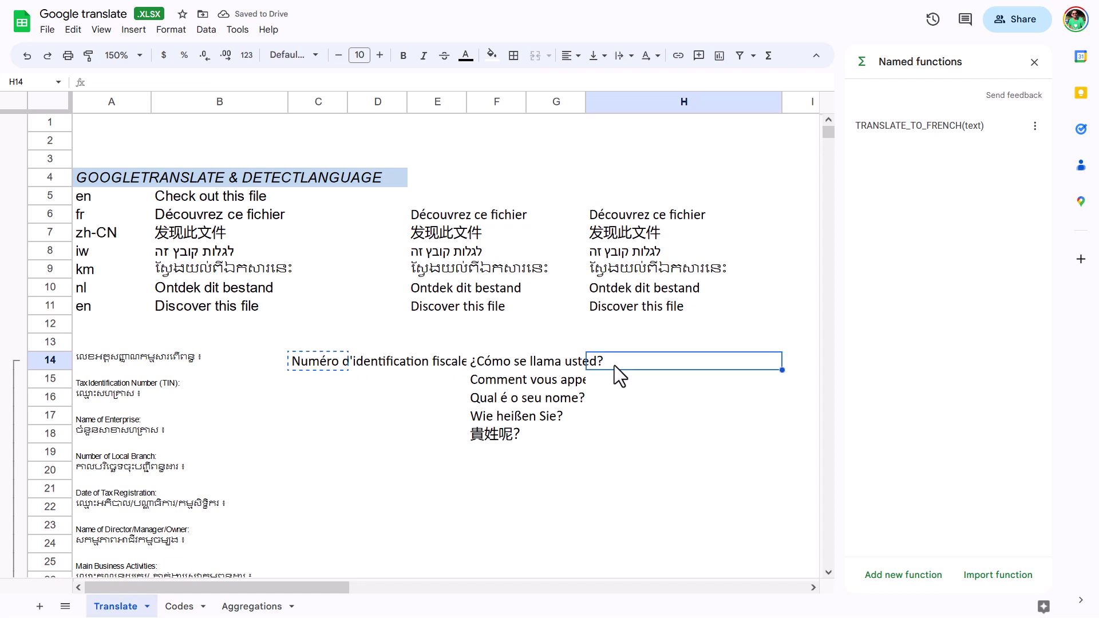
{"action": "key", "text": "ctrl+v"}
{"action": "left_click", "coordinate": [321, 369]}
{"action": "left_click_drag", "start_coordinate": [347, 370], "coordinate": [343, 569]}
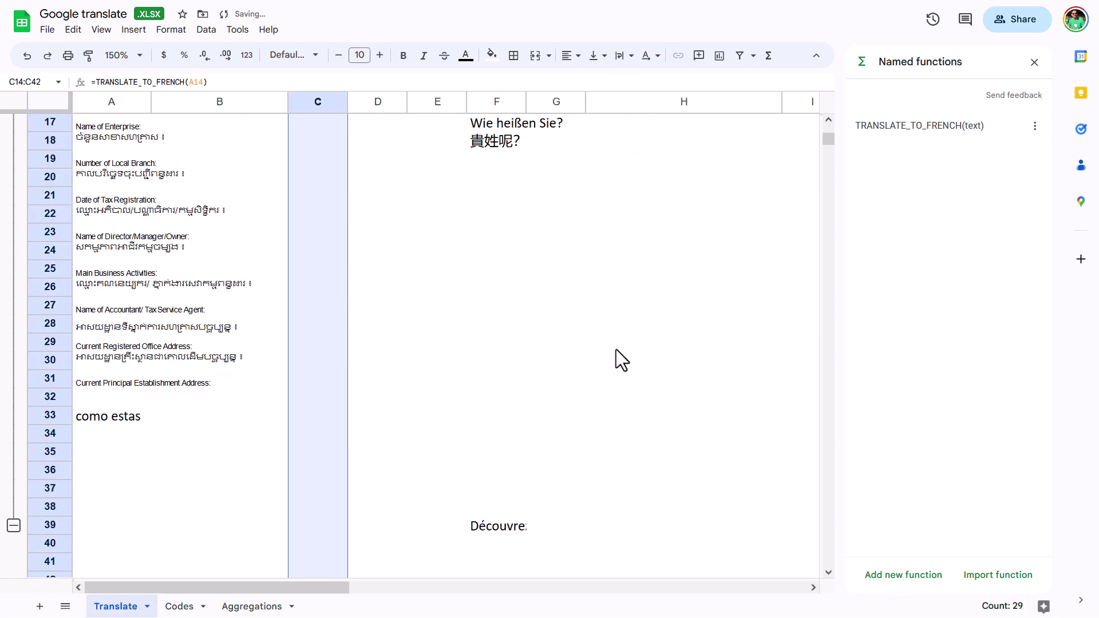
Fill the H14 formula down to H20 and check the Khmer label in A16
{"action": "scroll", "coordinate": [635, 355], "scroll_direction": "up", "scroll_amount": 5}
{"action": "left_click", "coordinate": [628, 366]}
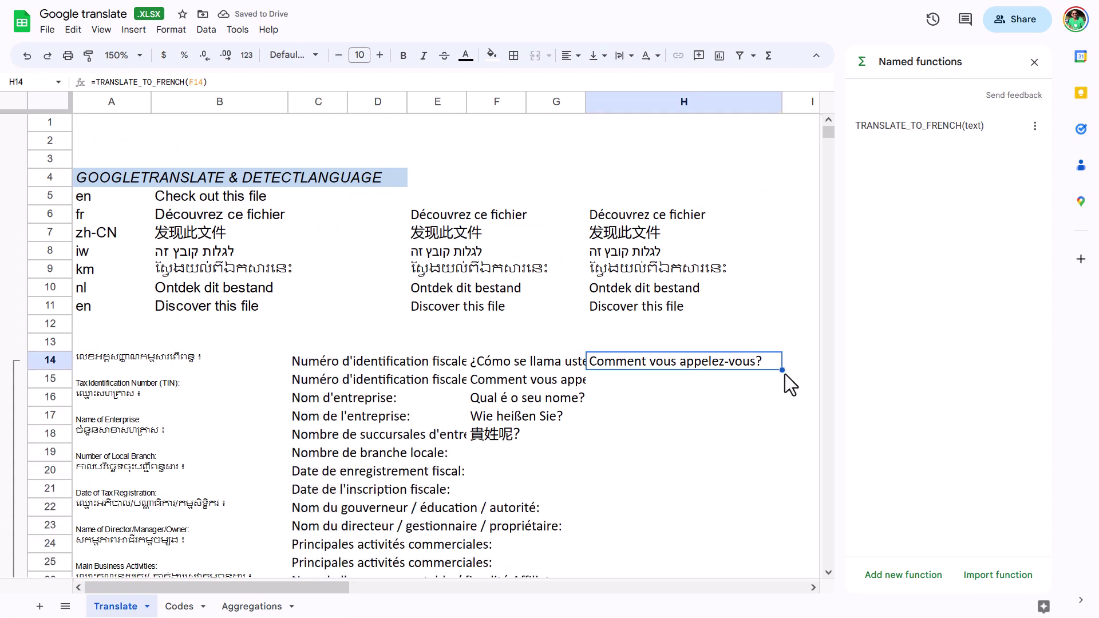
{"action": "left_click_drag", "start_coordinate": [782, 371], "coordinate": [721, 458]}
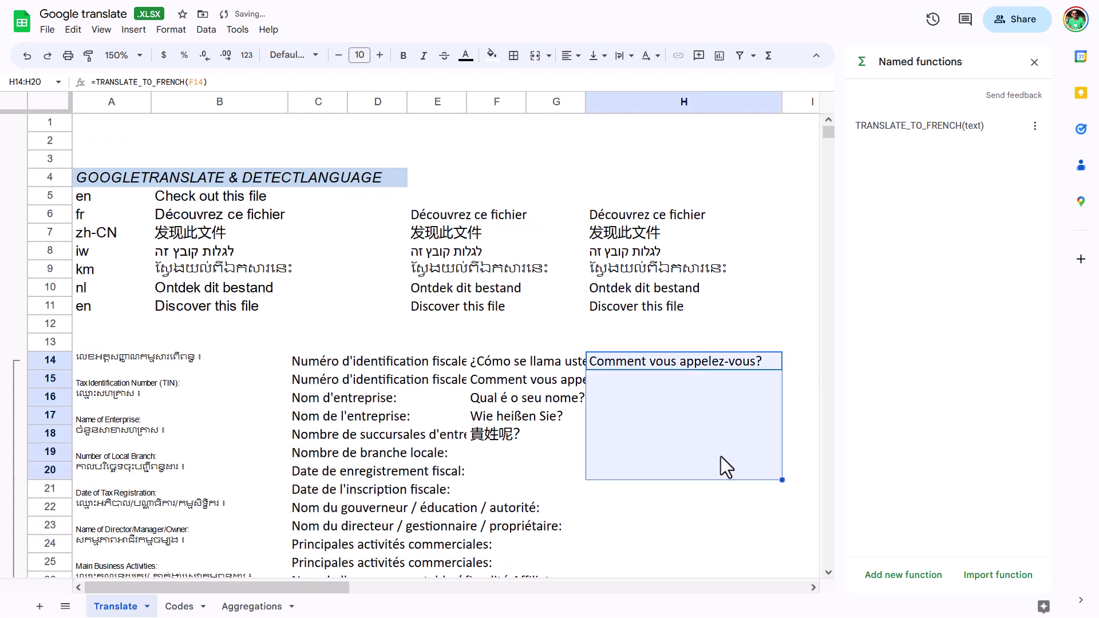
{"action": "left_click", "coordinate": [521, 487]}
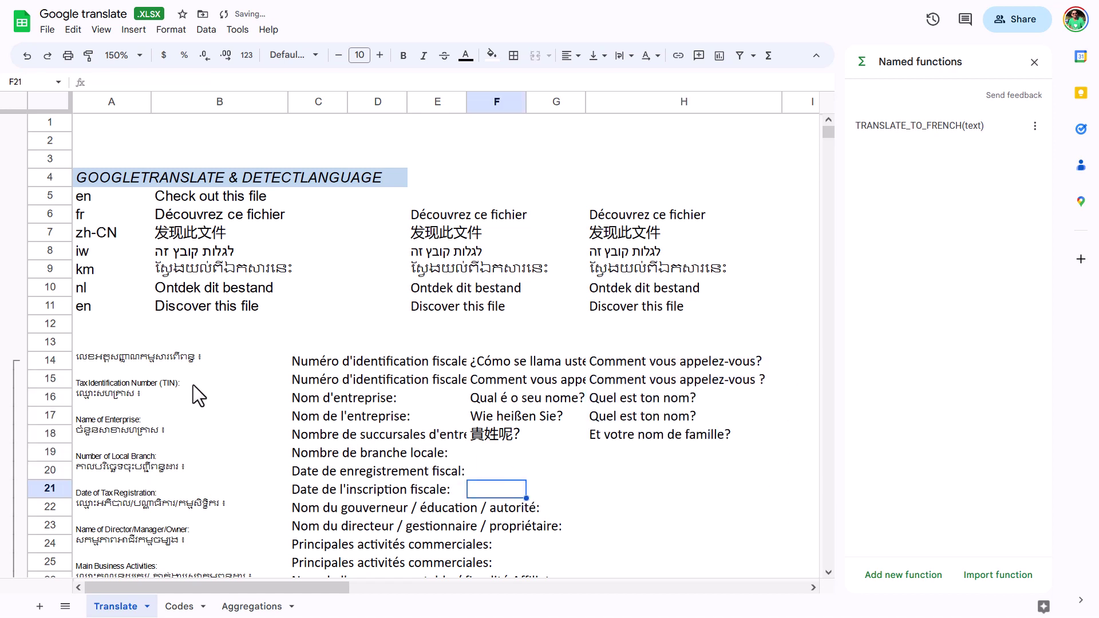
{"action": "left_click", "coordinate": [108, 387]}
{"action": "left_click", "coordinate": [100, 401]}
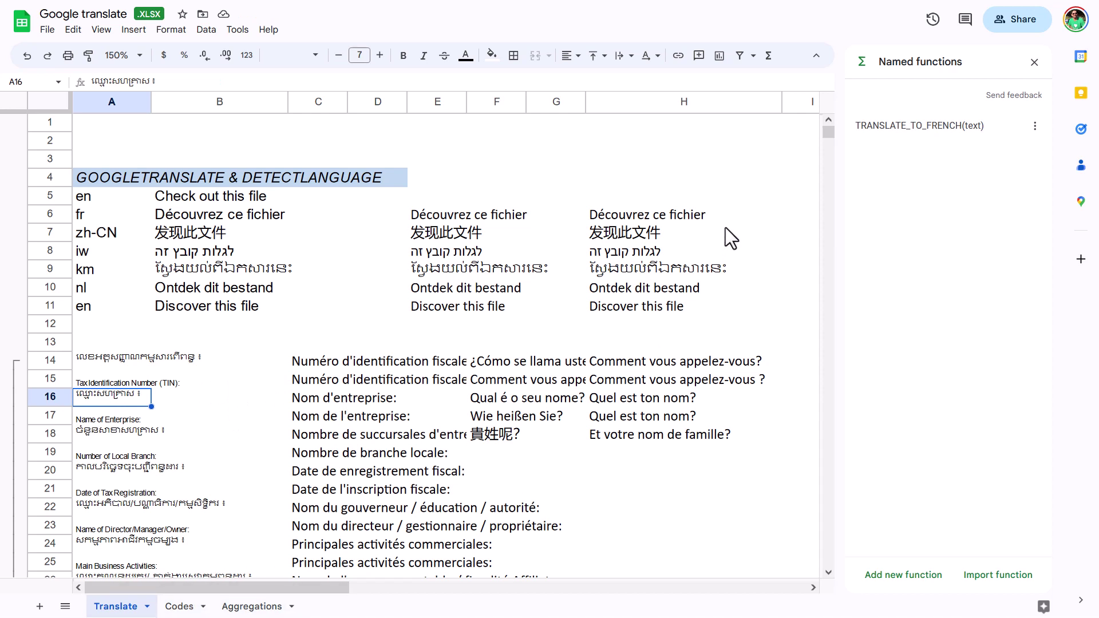
{"action": "left_click", "coordinate": [726, 195]}
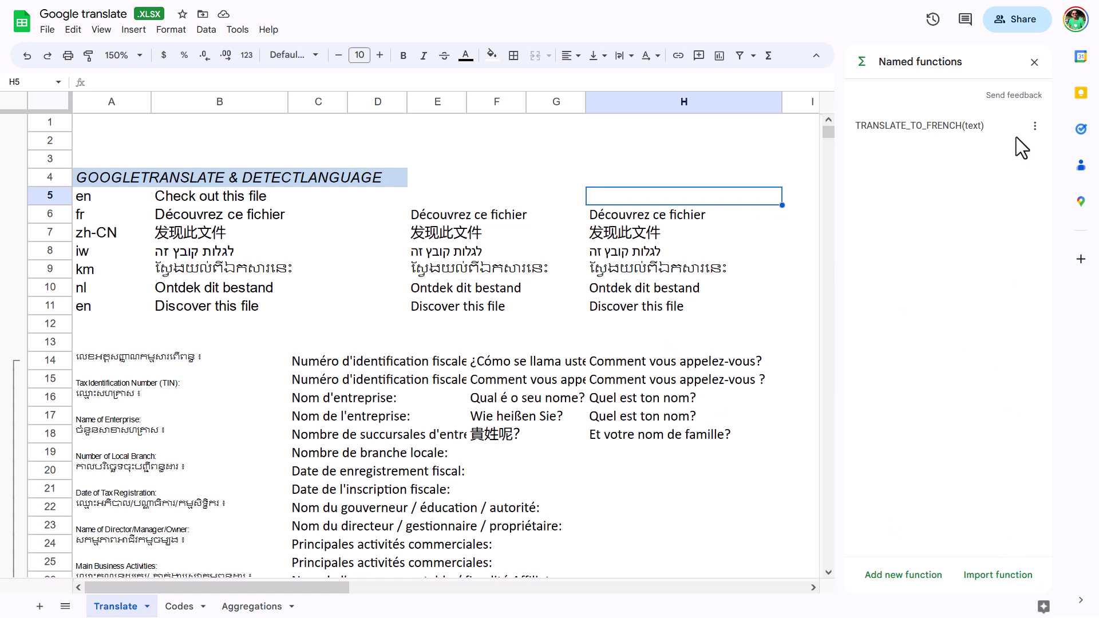
{"action": "left_click", "coordinate": [595, 159]}
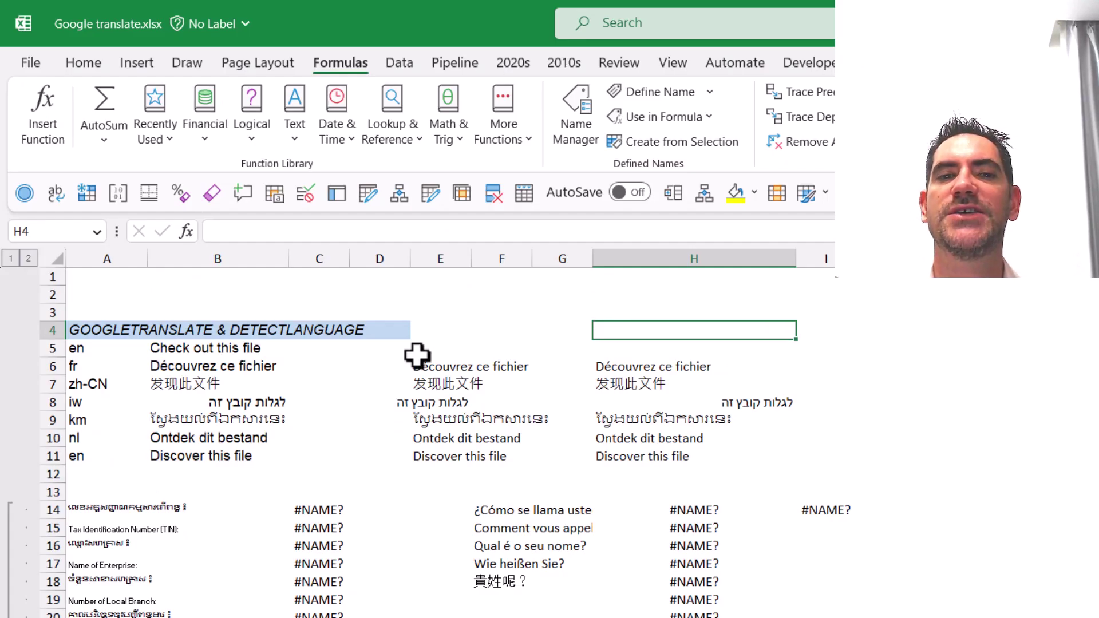
{"action": "left_click", "coordinate": [452, 372]}
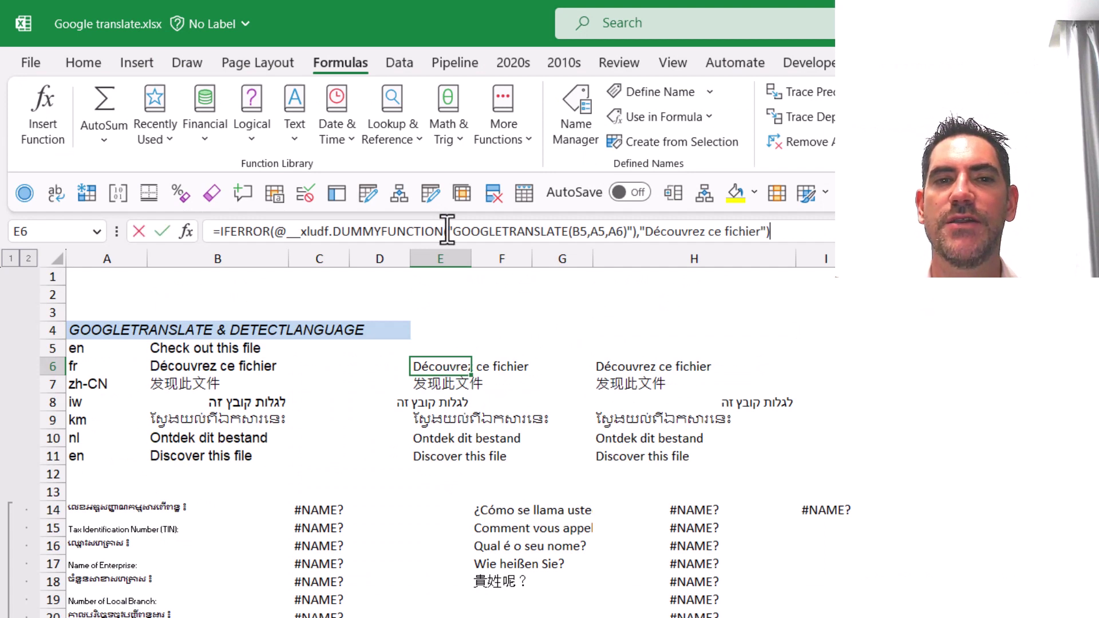
{"action": "left_click_drag", "start_coordinate": [447, 231], "coordinate": [790, 229]}
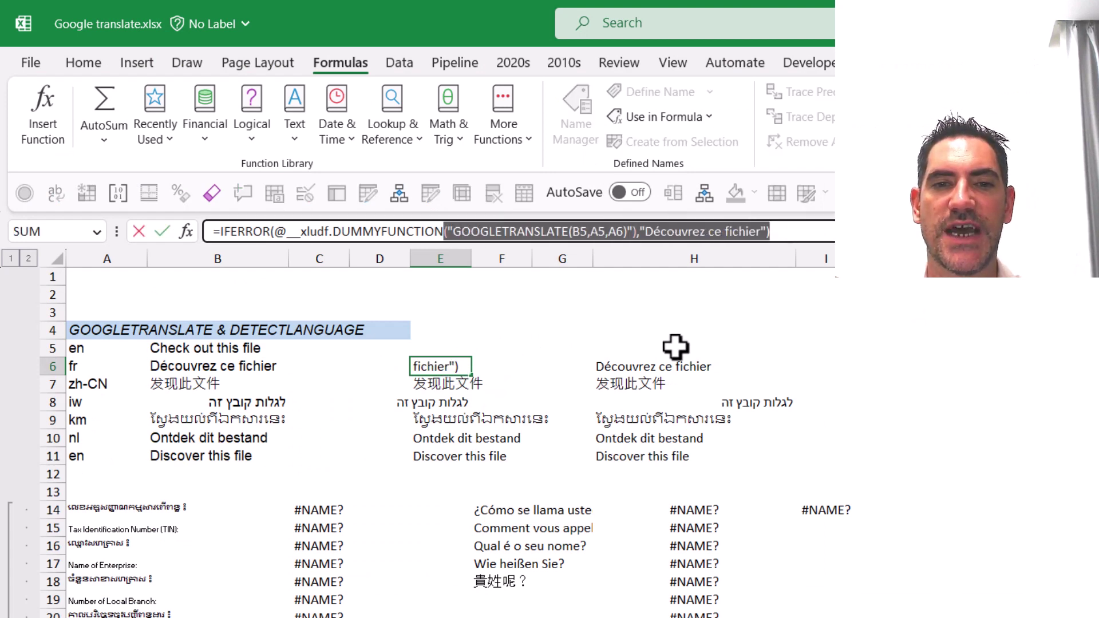
{"action": "key", "text": "Escape"}
{"action": "left_click", "coordinate": [675, 367]}
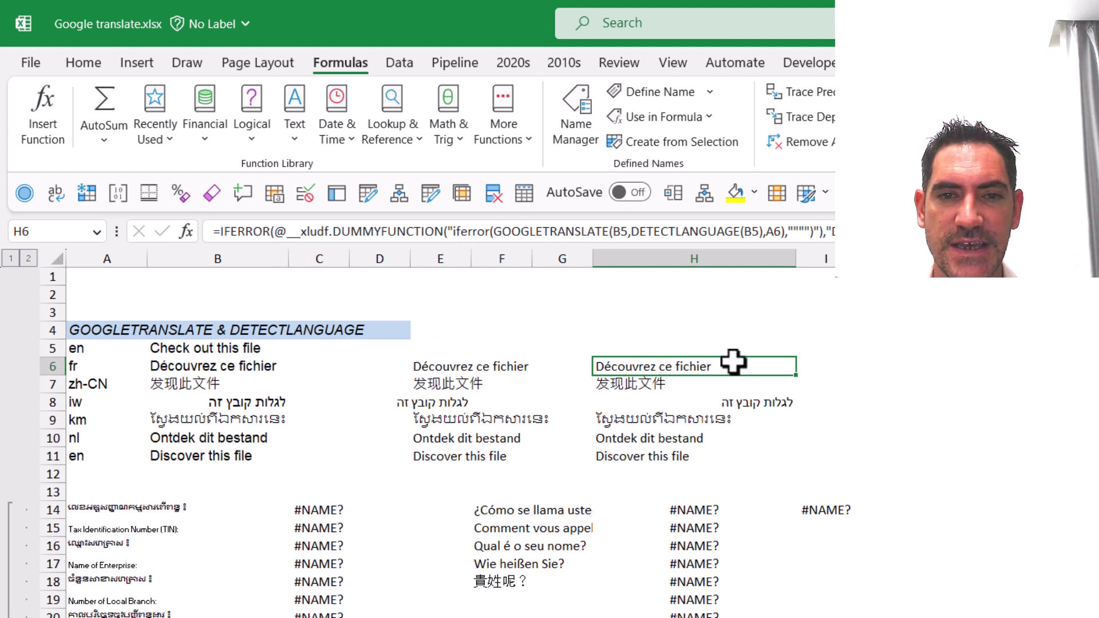
{"action": "left_click_drag", "start_coordinate": [452, 368], "coordinate": [691, 462]}
{"action": "left_click", "coordinate": [524, 511]}
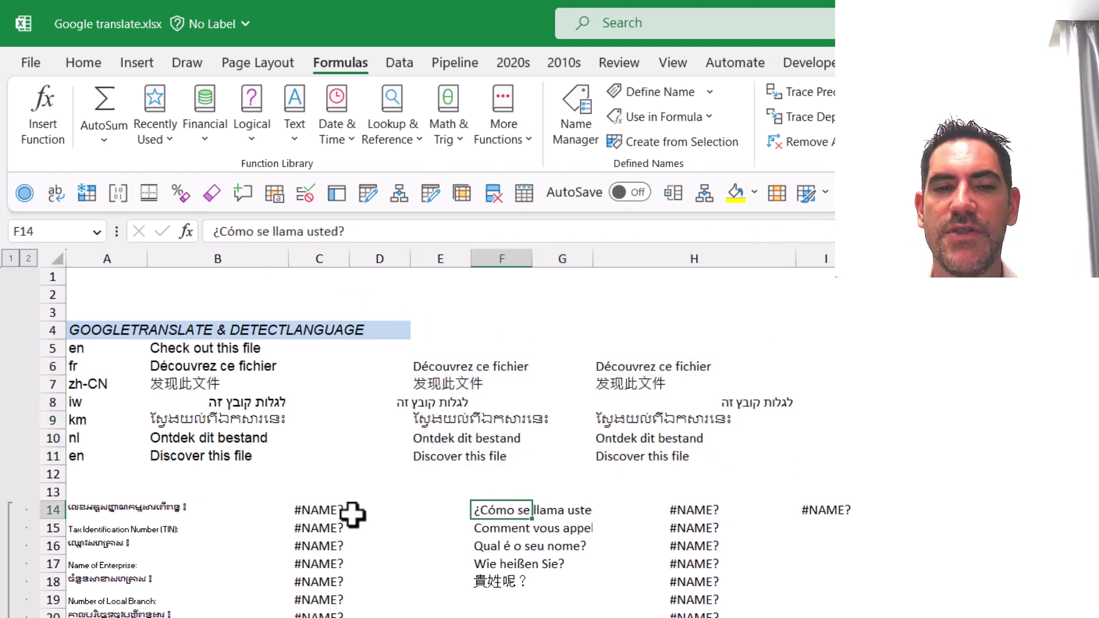
{"action": "left_click", "coordinate": [319, 508]}
{"action": "double_click", "coordinate": [319, 508]}
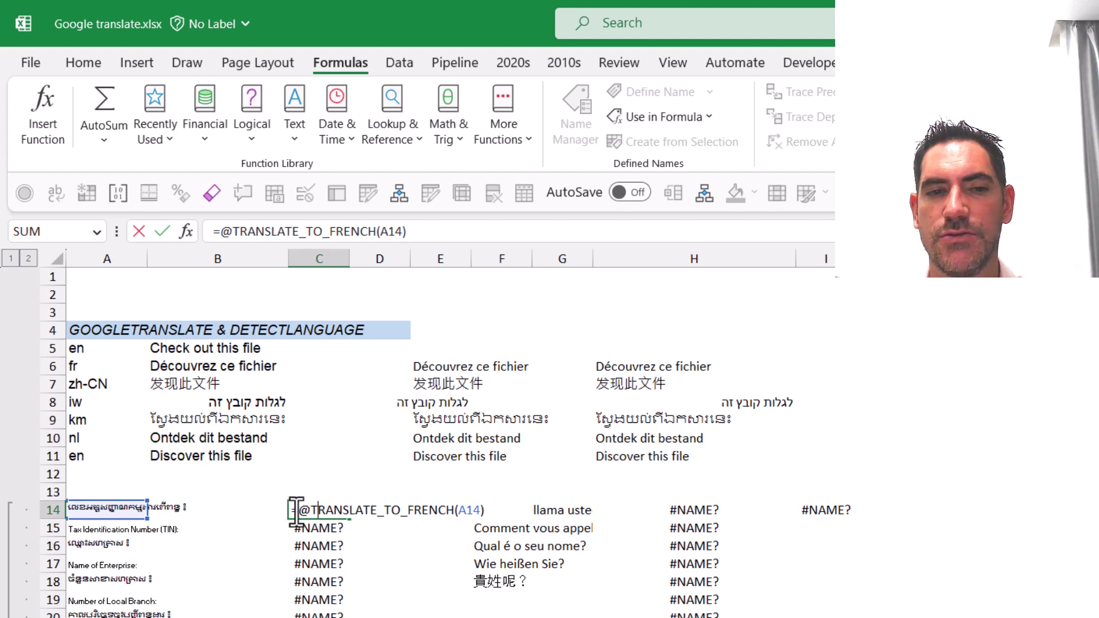
{"action": "key", "text": "Escape"}
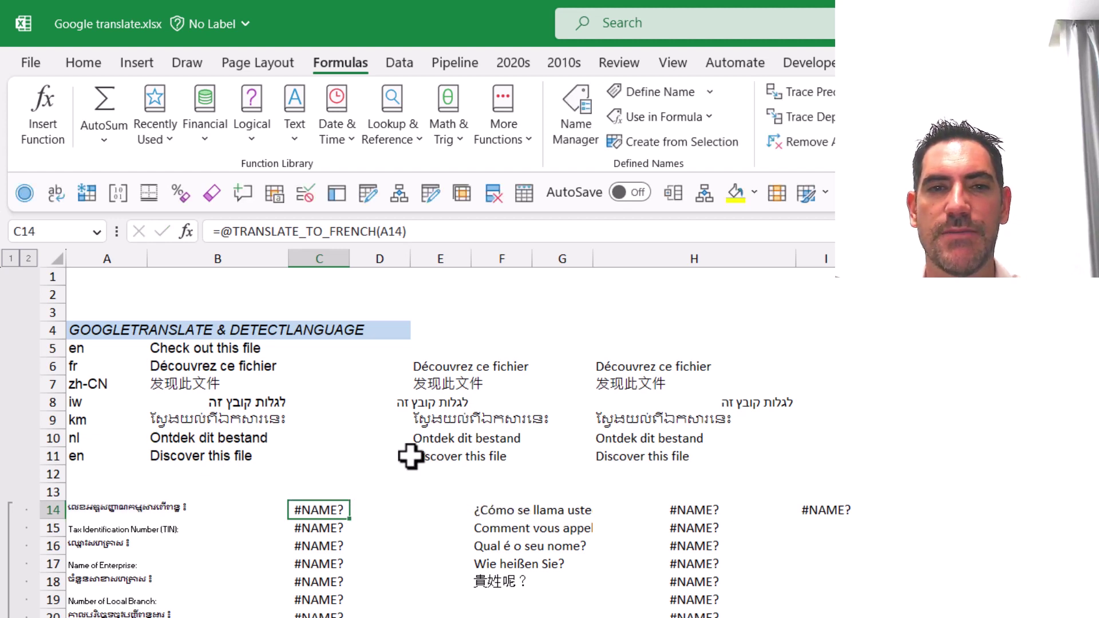
{"action": "left_click", "coordinate": [582, 111]}
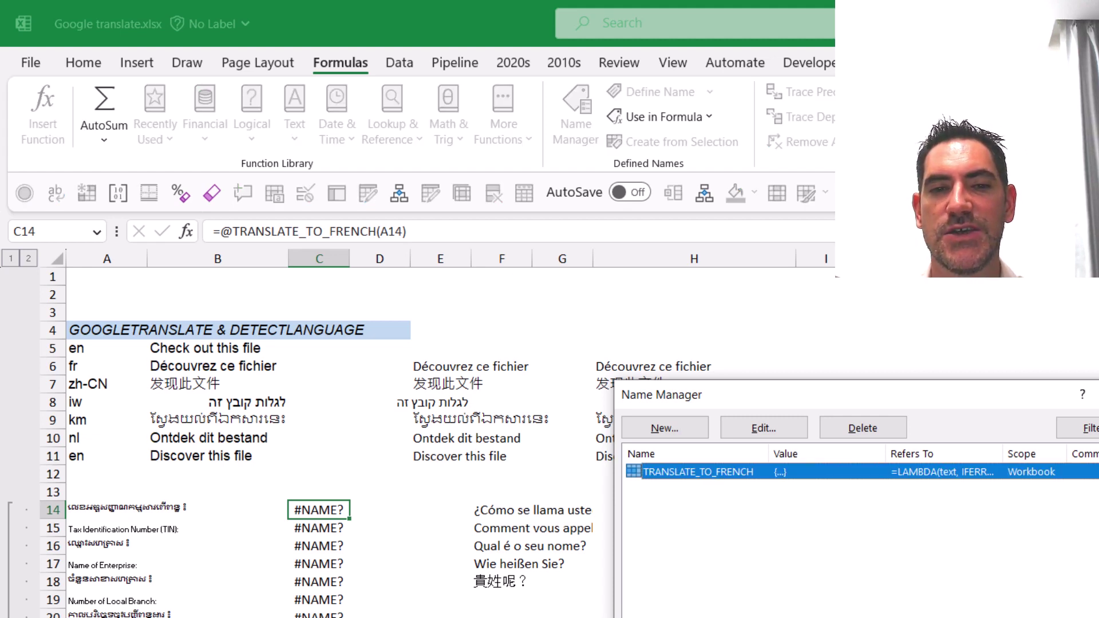
{"action": "left_click", "coordinate": [1095, 395]}
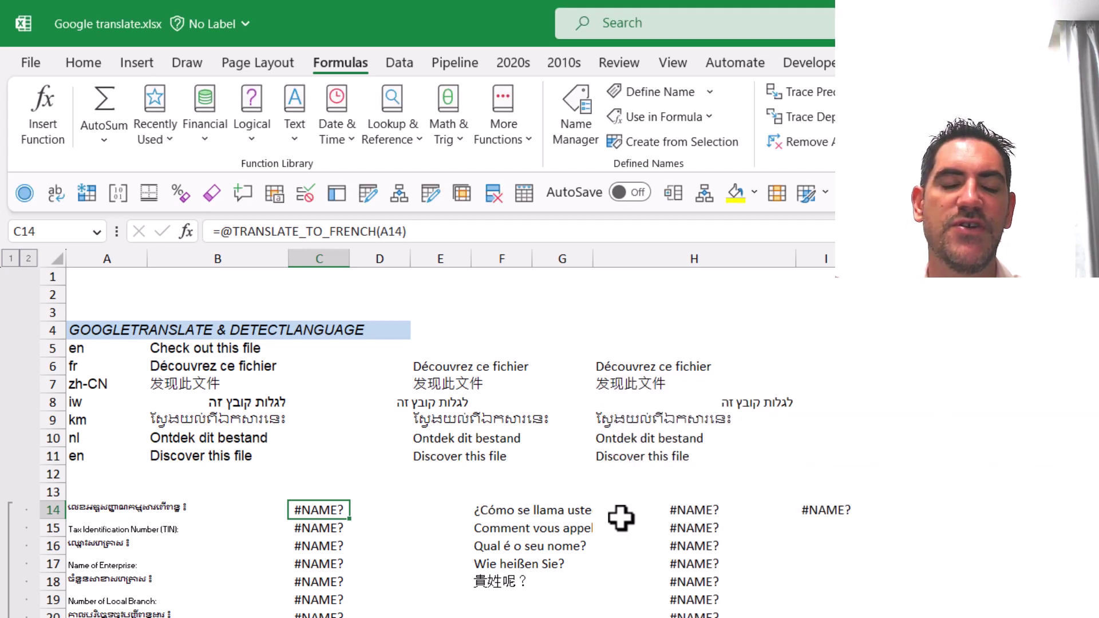
{"action": "left_click", "coordinate": [449, 367]}
{"action": "left_click_drag", "start_coordinate": [796, 231], "coordinate": [171, 166]}
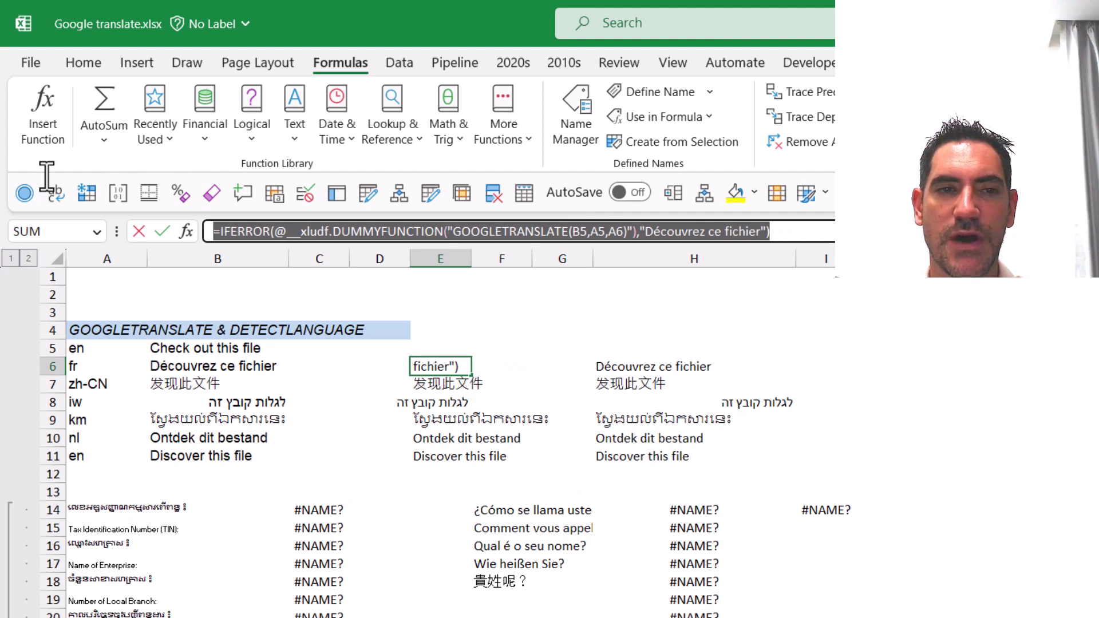
{"action": "key", "text": "Escape"}
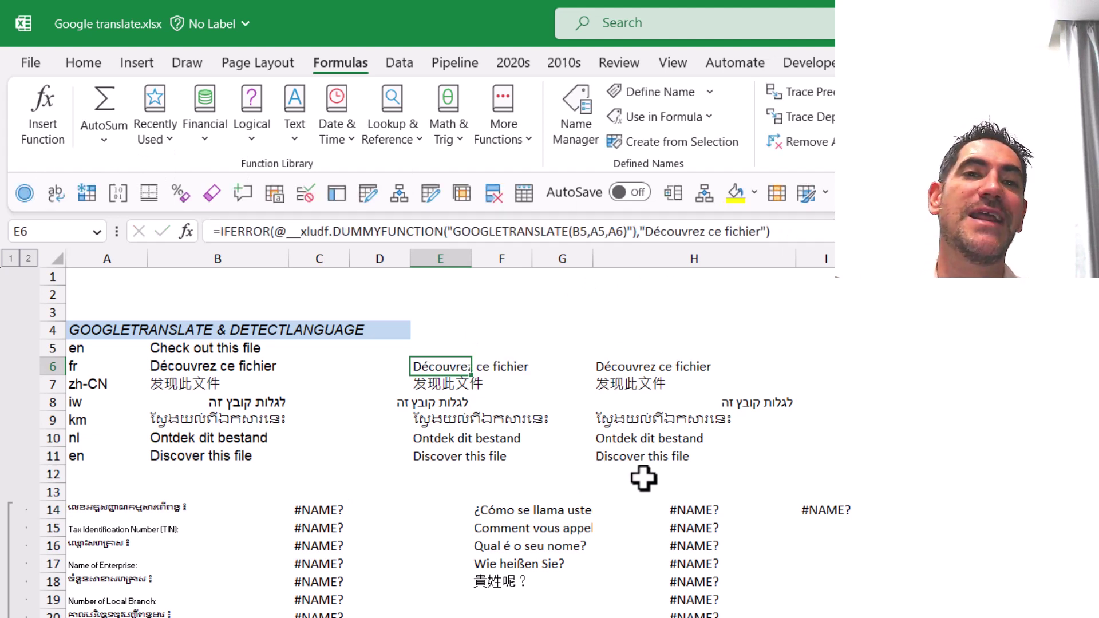